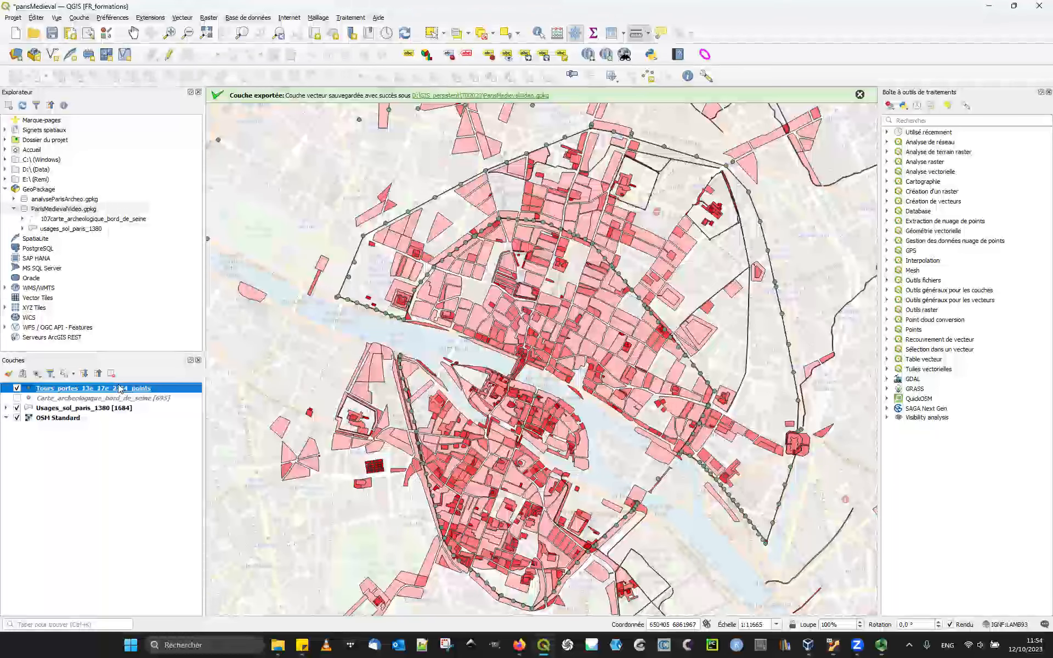
Check the properties of the Tours_portes_13e_17e_2154_points layer, close them, and open its attribute table.
{"action": "right_click", "coordinate": [120, 388]}
{"action": "left_click", "coordinate": [199, 613]}
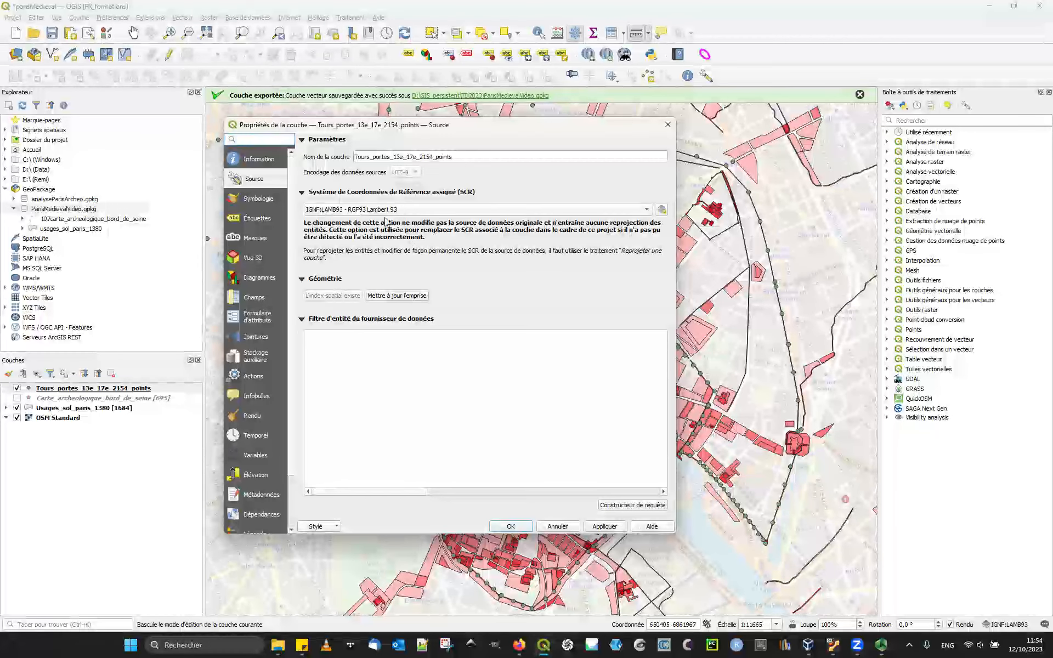
{"action": "left_click", "coordinate": [667, 125]}
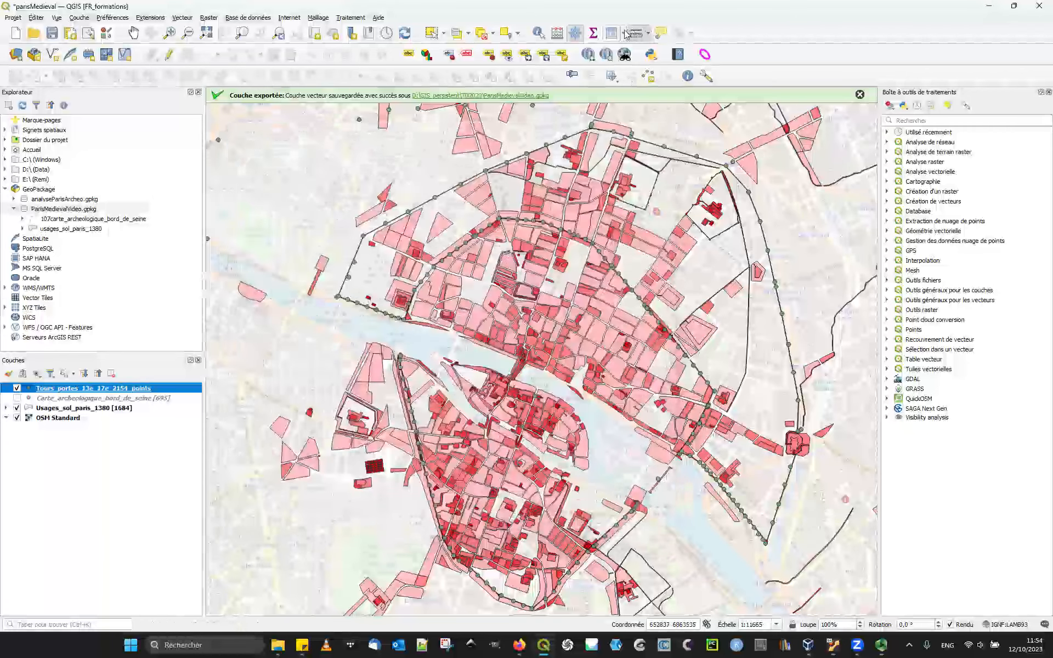
{"action": "left_click", "coordinate": [612, 33]}
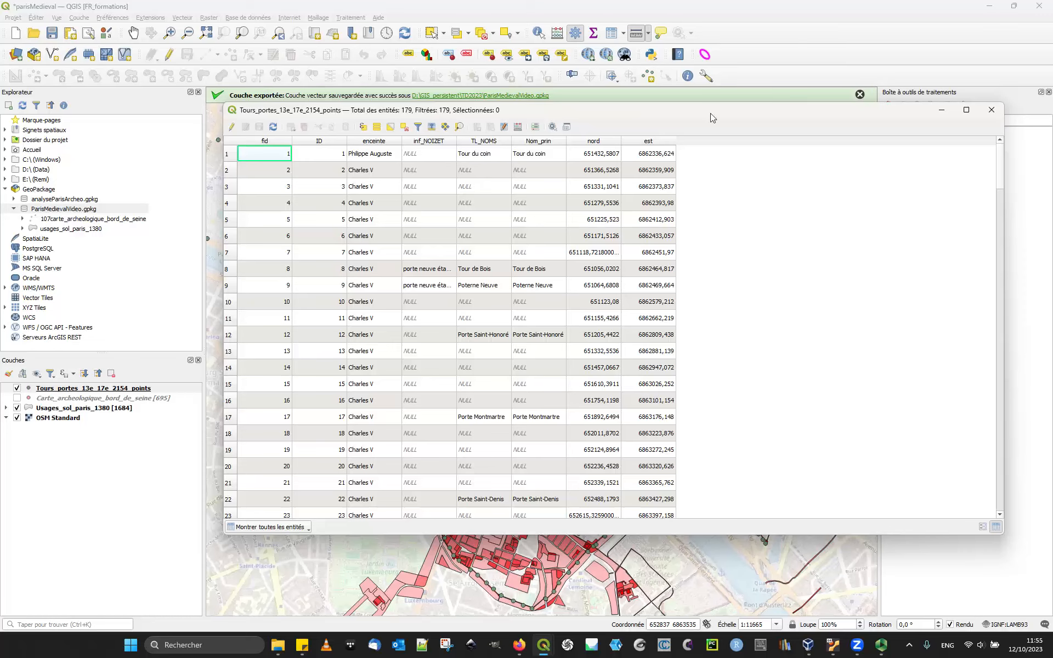
{"action": "left_click_drag", "start_coordinate": [710, 113], "coordinate": [694, 115]}
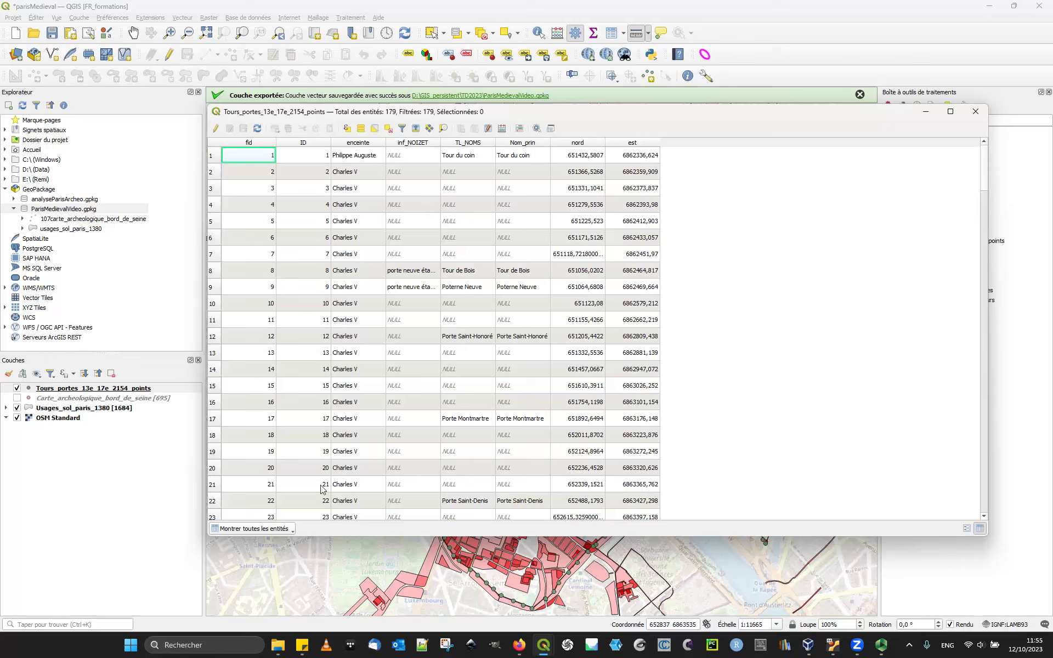
Open tours_portes_13e_17e_fonctions.csv from the TD2023 folder in Notepad++.
{"action": "mouse_move", "coordinate": [275, 653]}
{"action": "left_click", "coordinate": [277, 582]}
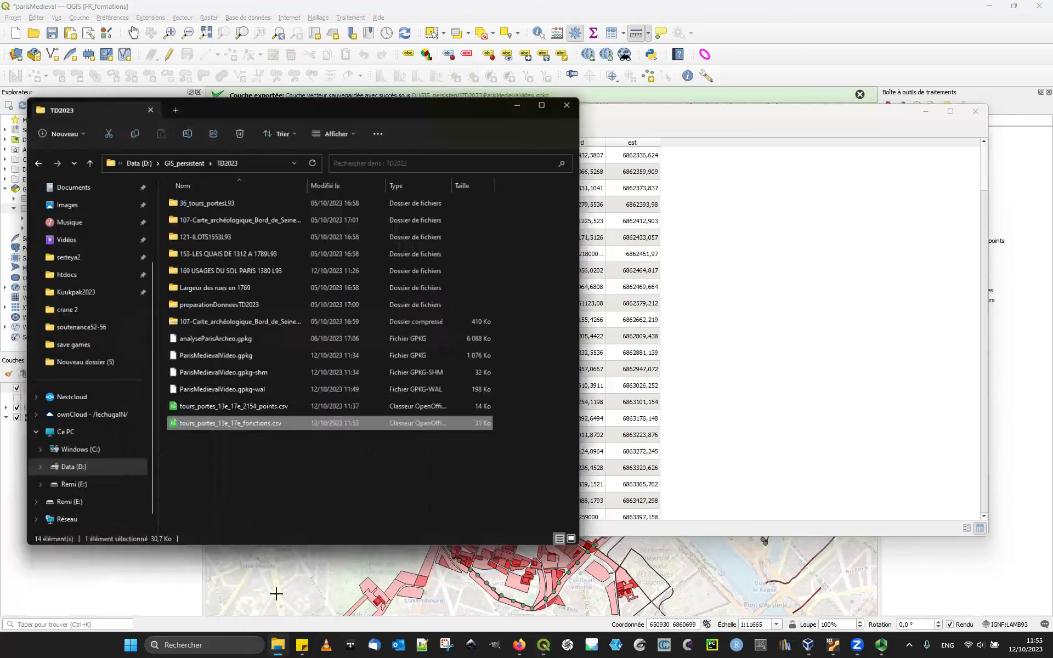
{"action": "right_click", "coordinate": [242, 423]}
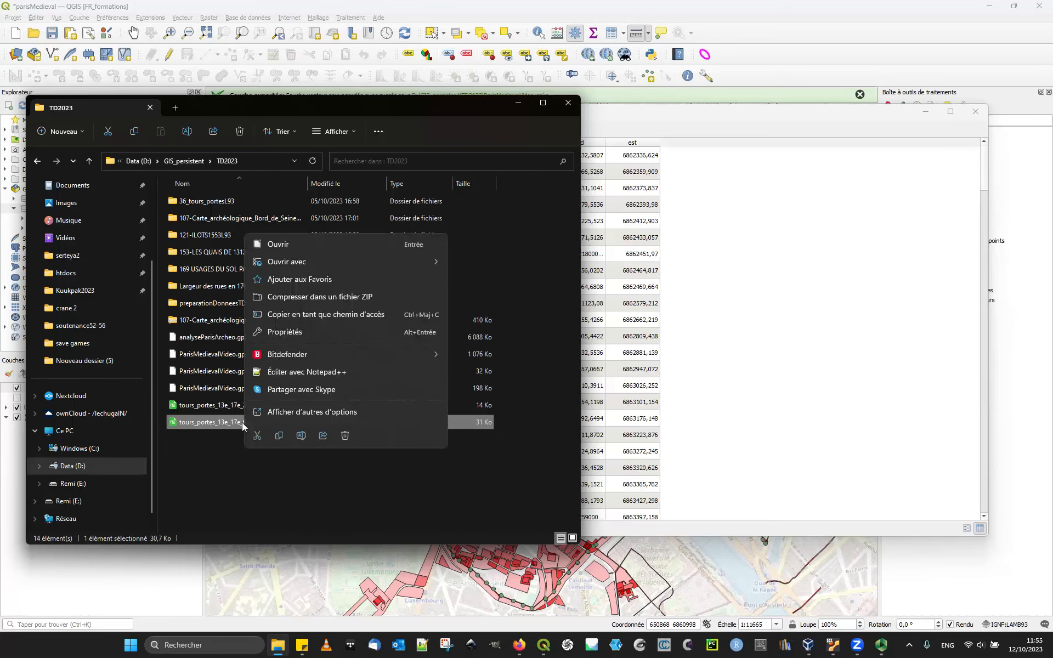
{"action": "mouse_move", "coordinate": [423, 259]}
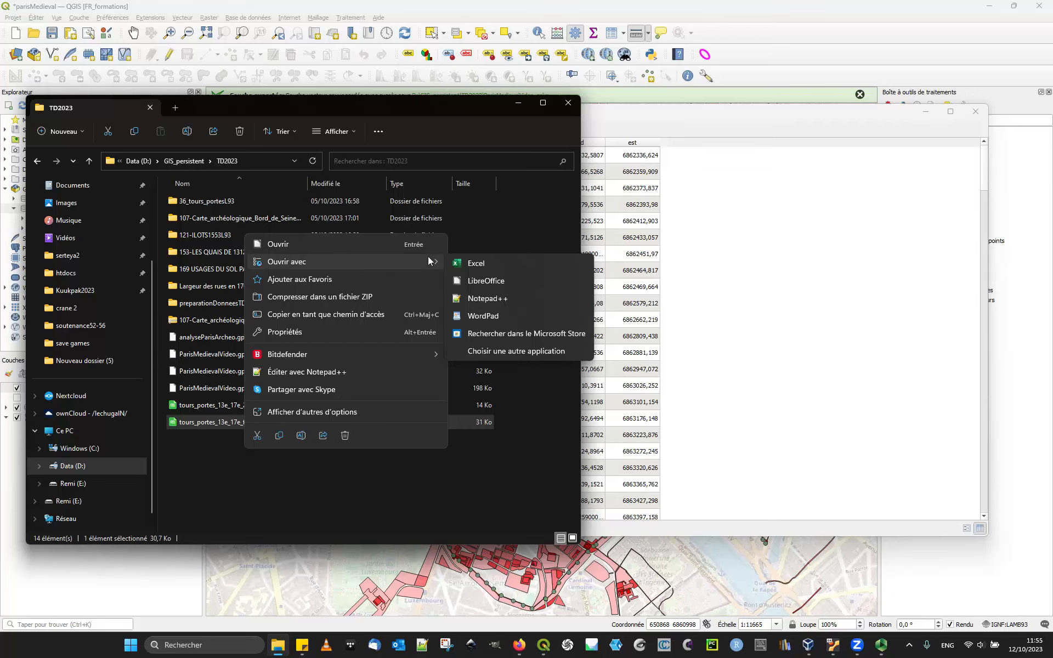
{"action": "left_click", "coordinate": [487, 299]}
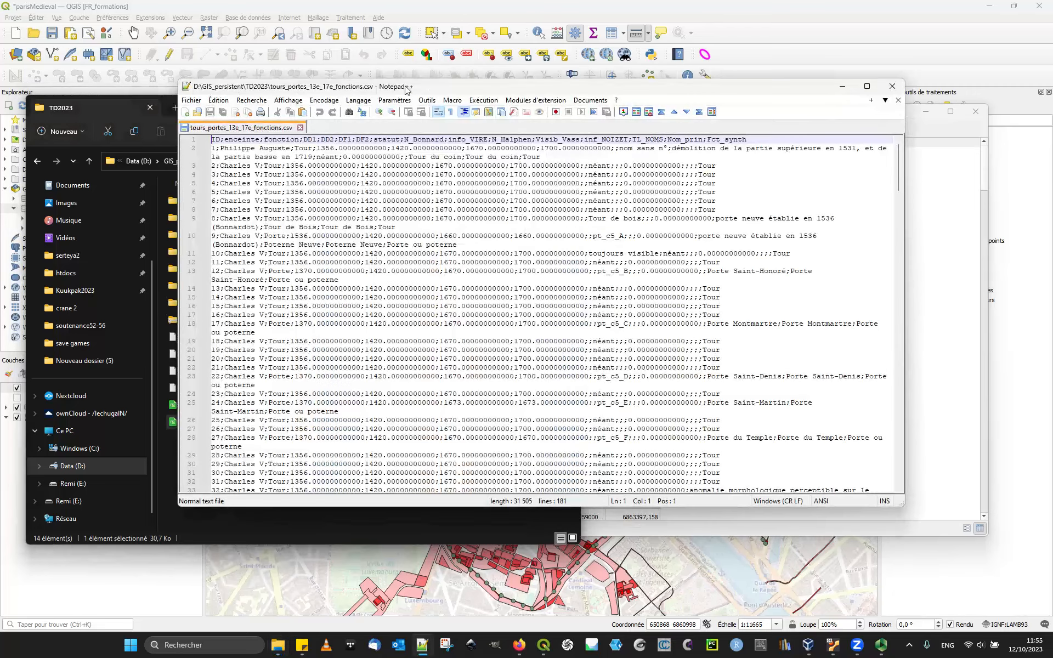
{"action": "left_click_drag", "start_coordinate": [406, 88], "coordinate": [390, 102]}
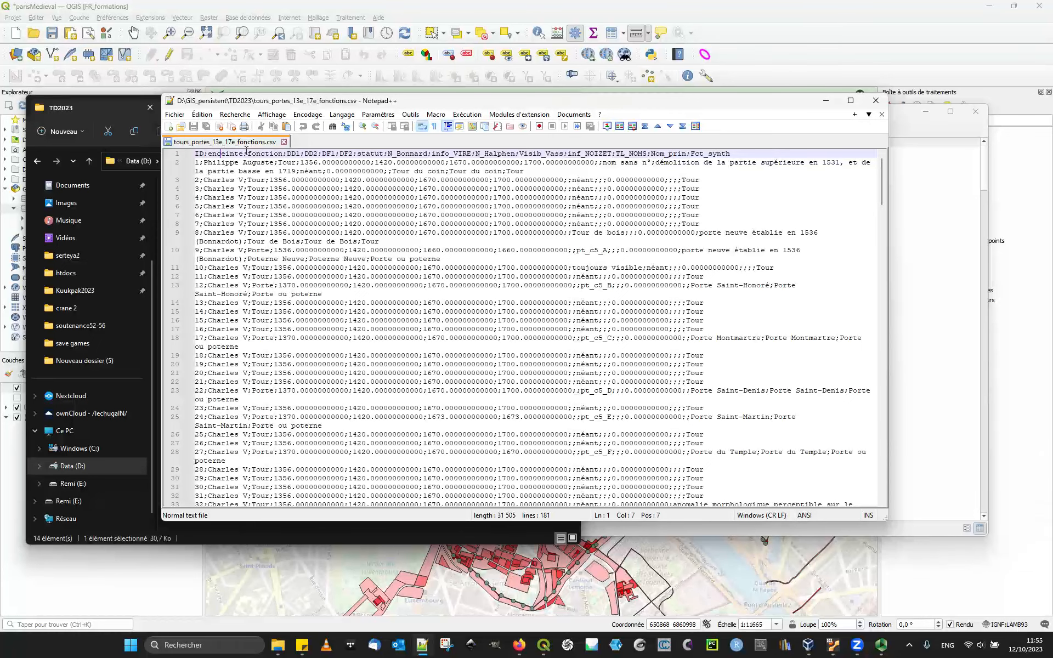
Examine the CSV's header fields fonction, DD1 to DF2, N_Bonnard and info_VIRE, and the Fct_synth values ending the rows.
{"action": "left_click", "coordinate": [258, 153]}
{"action": "left_click_drag", "start_coordinate": [291, 154], "coordinate": [350, 154]}
{"action": "left_click", "coordinate": [301, 153]}
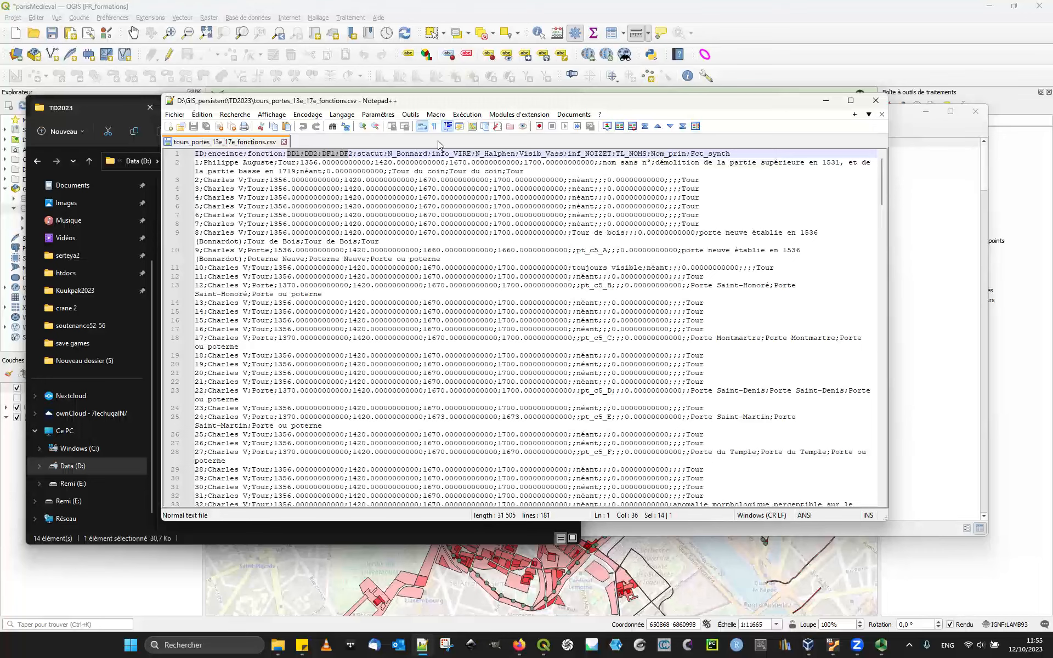
{"action": "left_click_drag", "start_coordinate": [391, 154], "coordinate": [468, 154]}
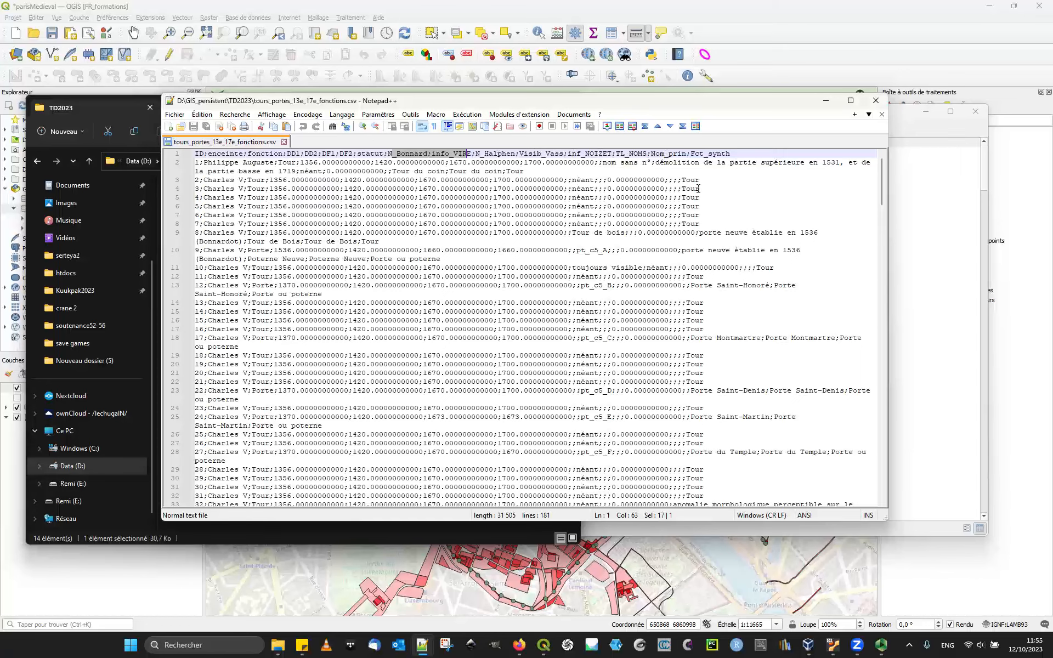
{"action": "left_click_drag", "start_coordinate": [698, 188], "coordinate": [696, 197]}
{"action": "left_click_drag", "start_coordinate": [699, 312], "coordinate": [701, 321]}
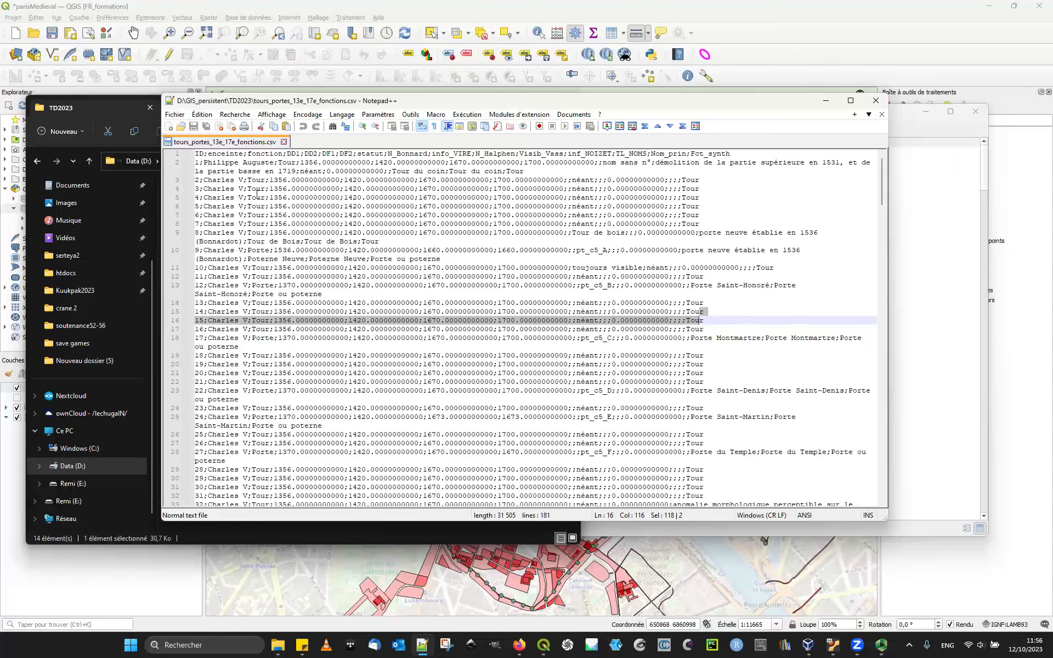
{"action": "left_click_drag", "start_coordinate": [266, 153], "coordinate": [274, 154]}
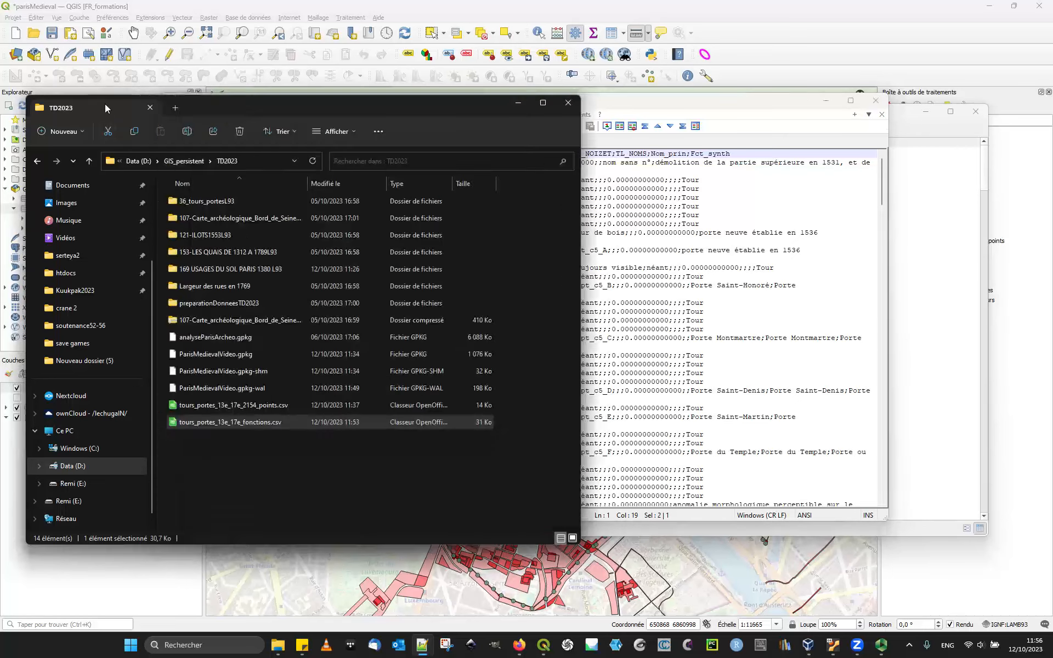
Minimise the file explorer and arrange the CSV text and the points layer's attribute table side by side.
{"action": "left_click", "coordinate": [112, 117]}
{"action": "left_click", "coordinate": [518, 108]}
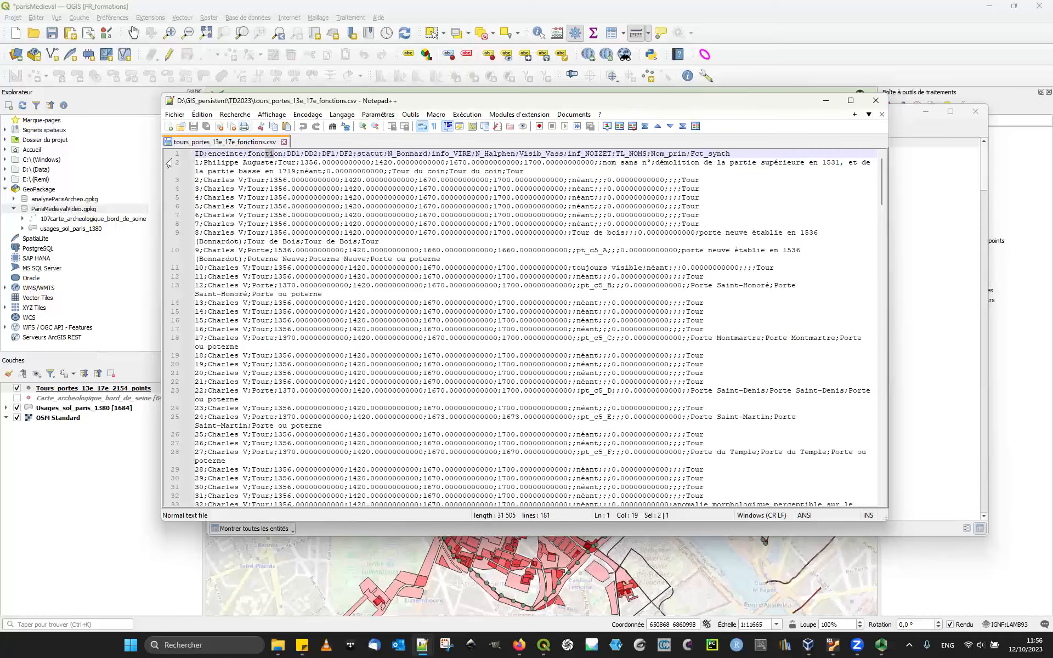
{"action": "left_click_drag", "start_coordinate": [166, 168], "coordinate": [483, 168]}
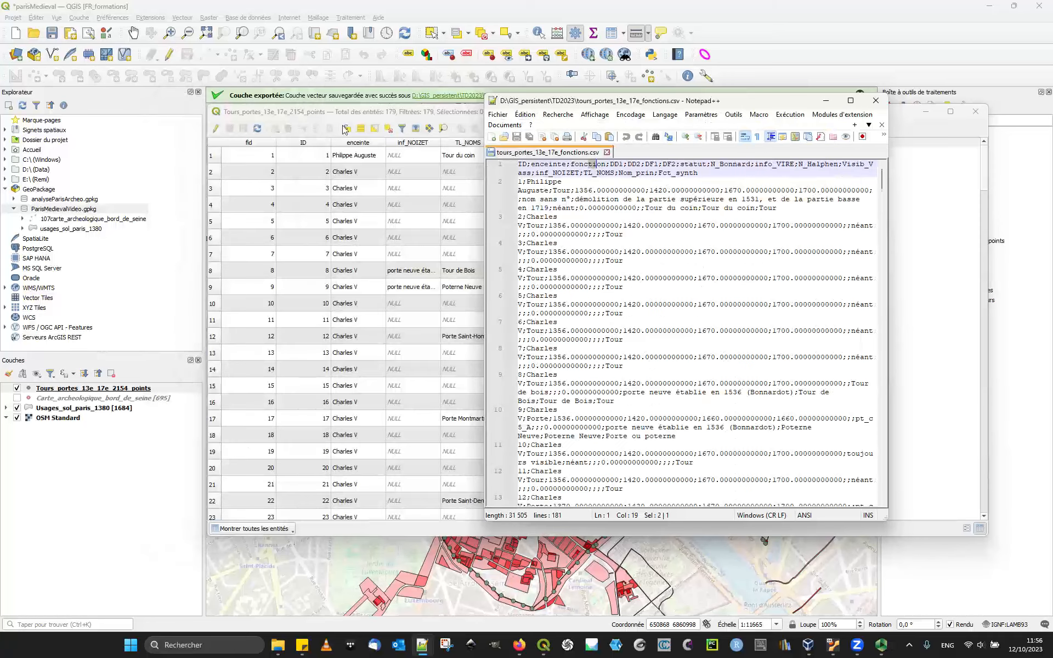
{"action": "left_click_drag", "start_coordinate": [530, 102], "coordinate": [598, 127]}
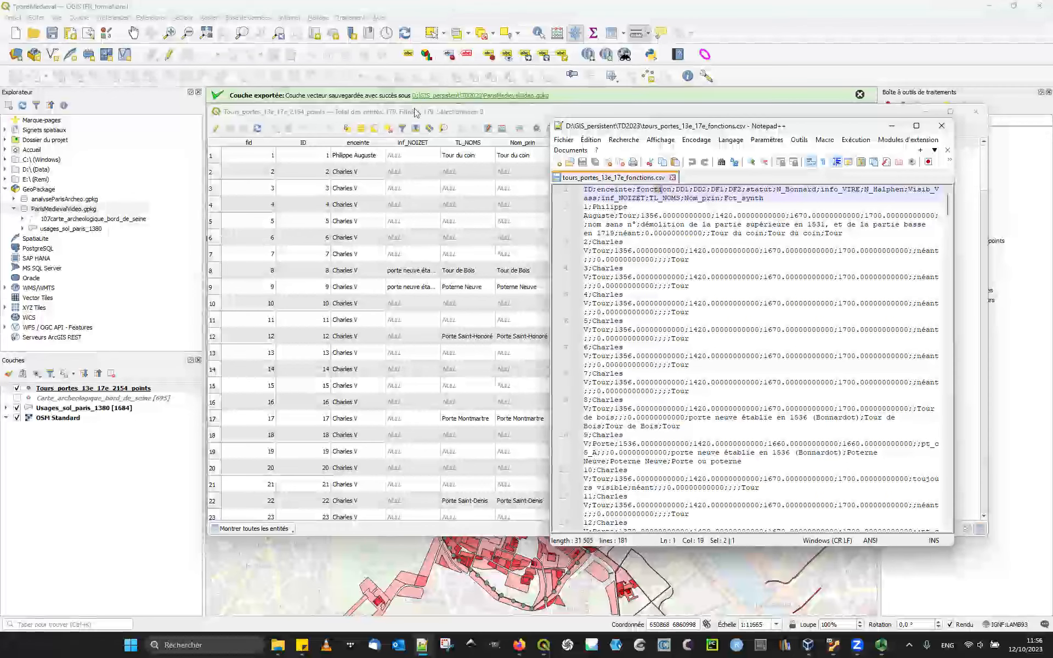
{"action": "left_click", "coordinate": [383, 116]}
{"action": "left_click_drag", "start_coordinate": [979, 254], "coordinate": [676, 247]}
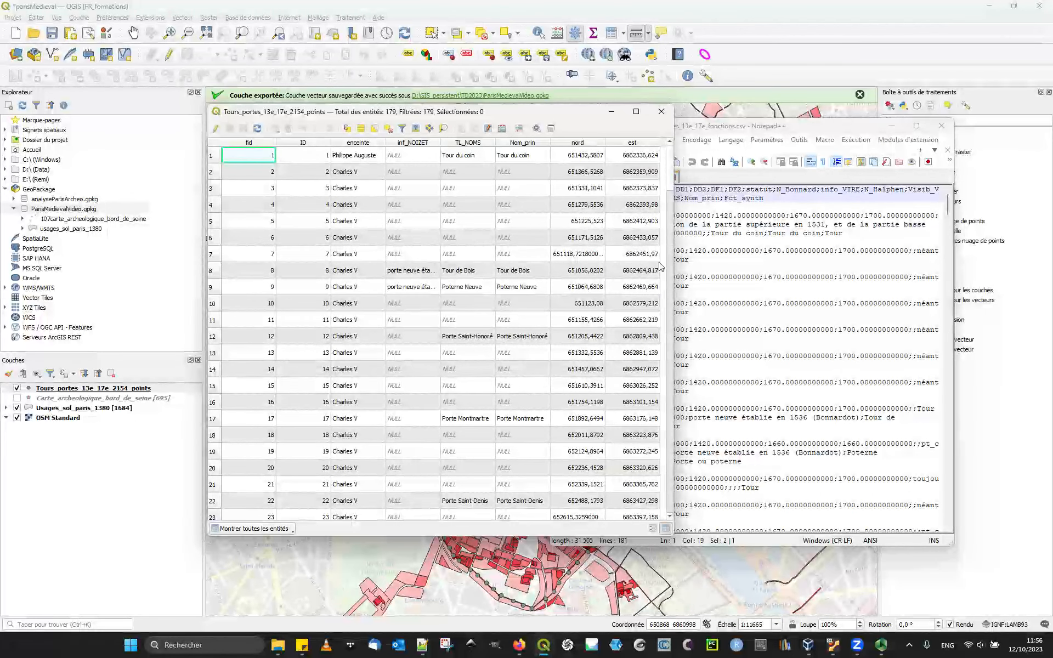
{"action": "left_click_drag", "start_coordinate": [755, 128], "coordinate": [807, 158]}
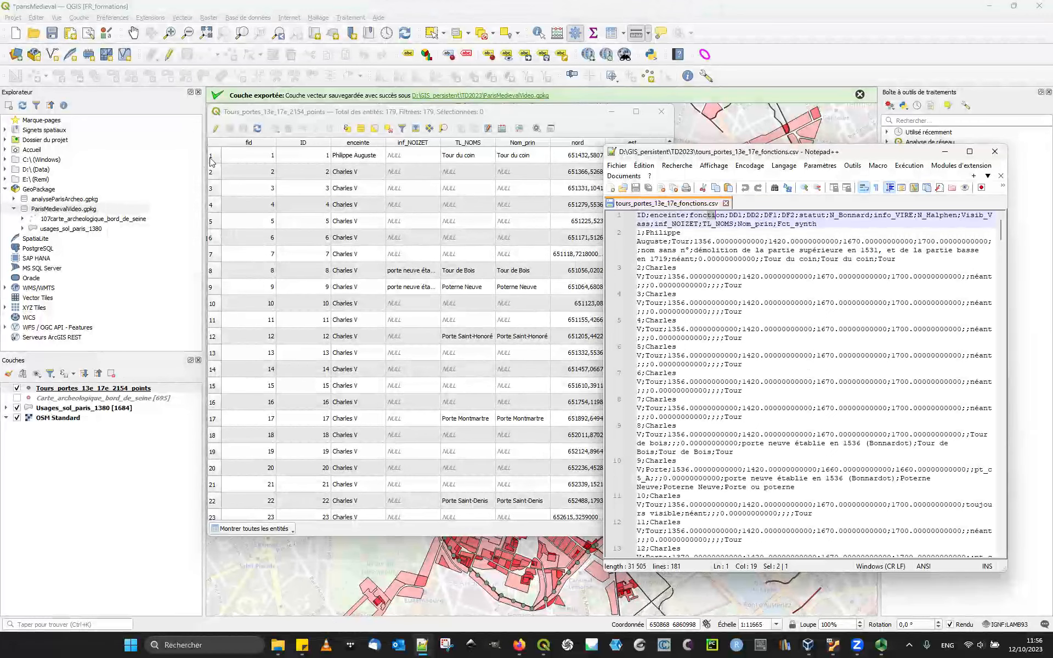
Sort the points attribute table by the enceinte column in descending order and move the table clear of the CSV text.
{"action": "left_click", "coordinate": [287, 156]}
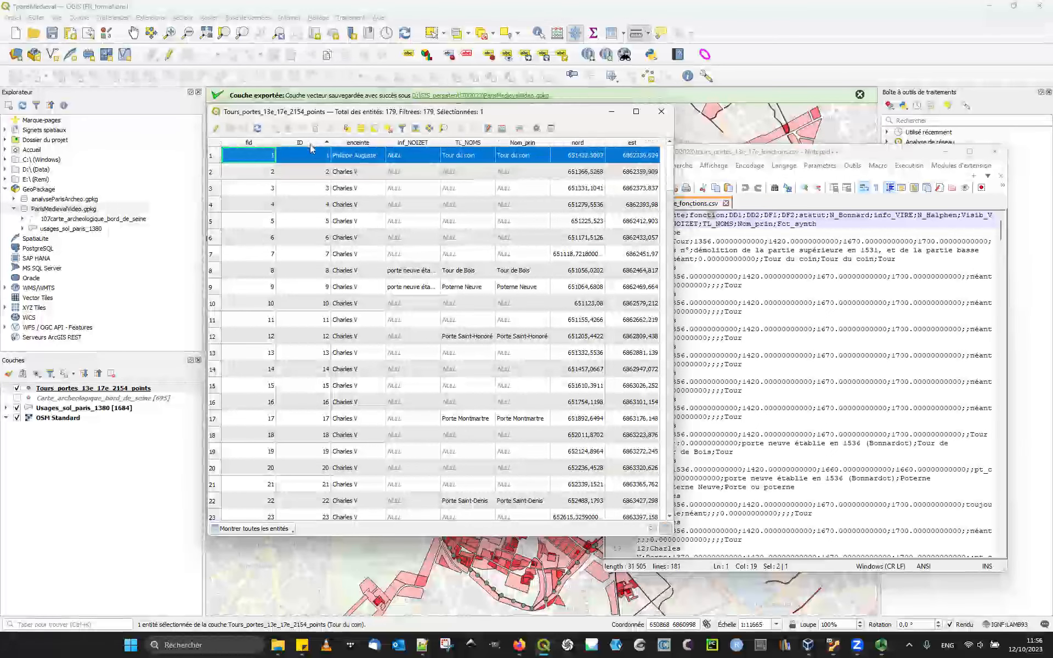
{"action": "left_click", "coordinate": [375, 143]}
{"action": "left_click", "coordinate": [376, 143]}
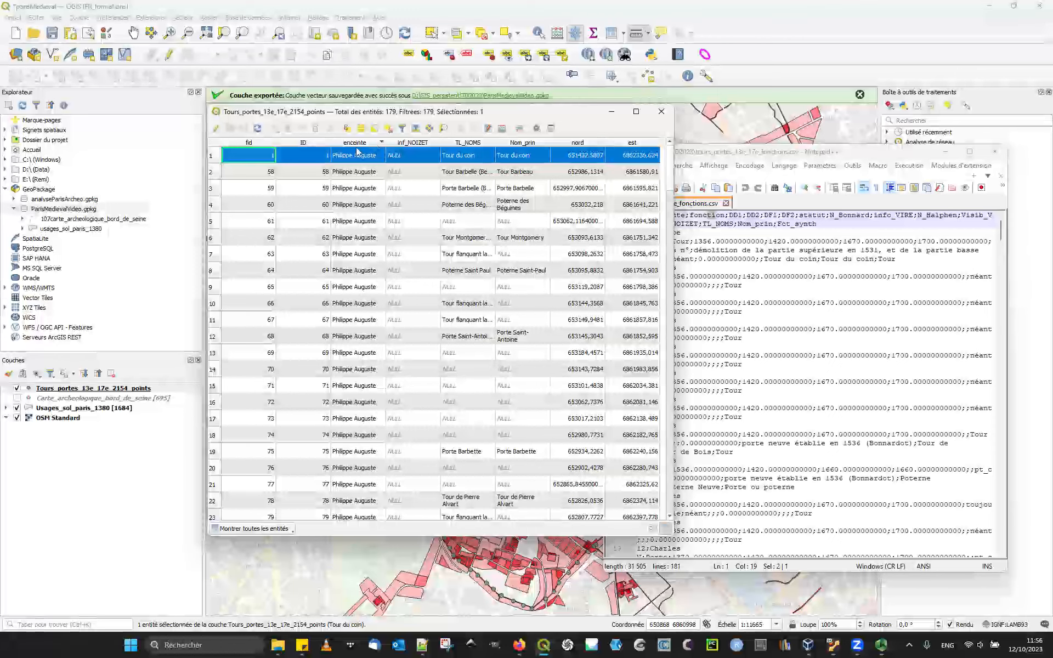
{"action": "left_click", "coordinate": [351, 144]}
{"action": "left_click", "coordinate": [350, 157]}
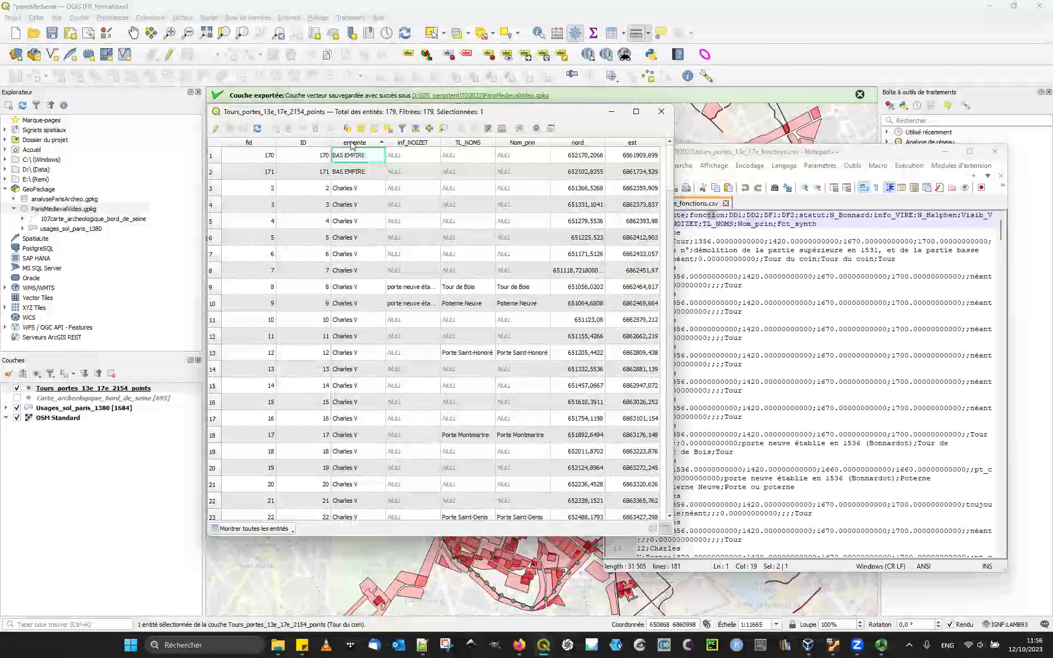
{"action": "left_click", "coordinate": [354, 143]}
{"action": "left_click_drag", "start_coordinate": [412, 110], "coordinate": [333, 121]}
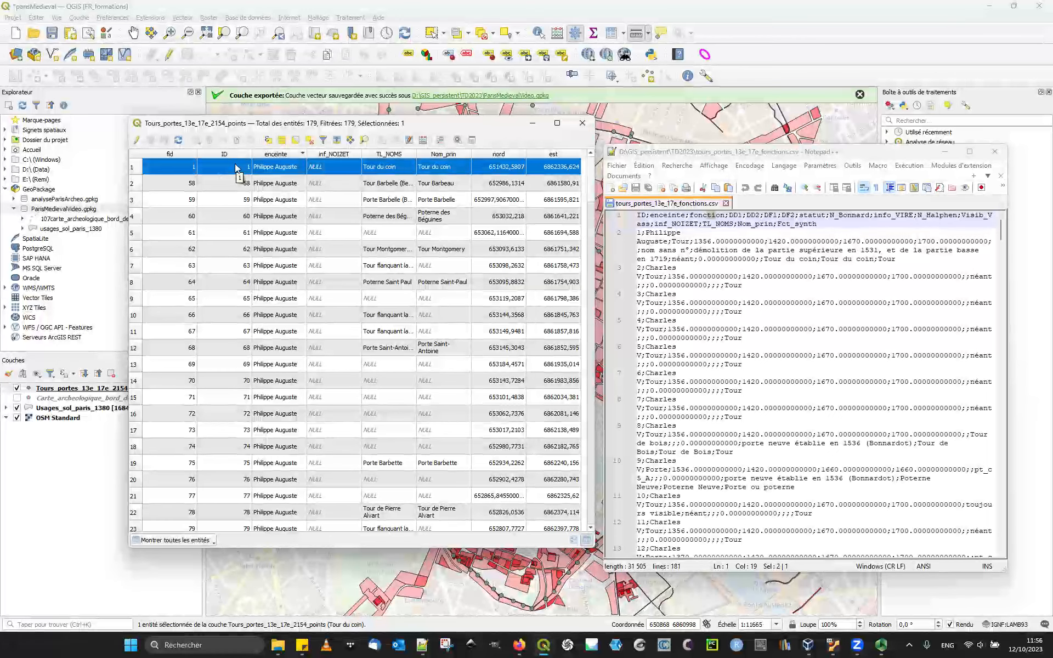
Highlight the ID field in the CSV header for comparison, then minimise the attribute table and close the text file.
{"action": "double_click", "coordinate": [641, 215]}
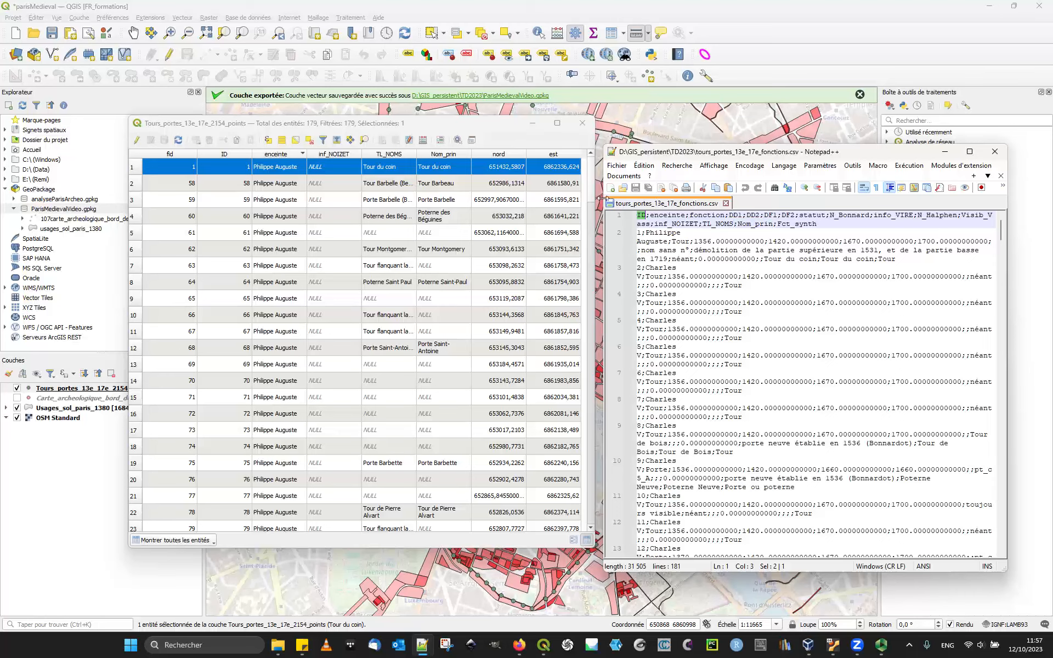
{"action": "left_click", "coordinate": [669, 253]}
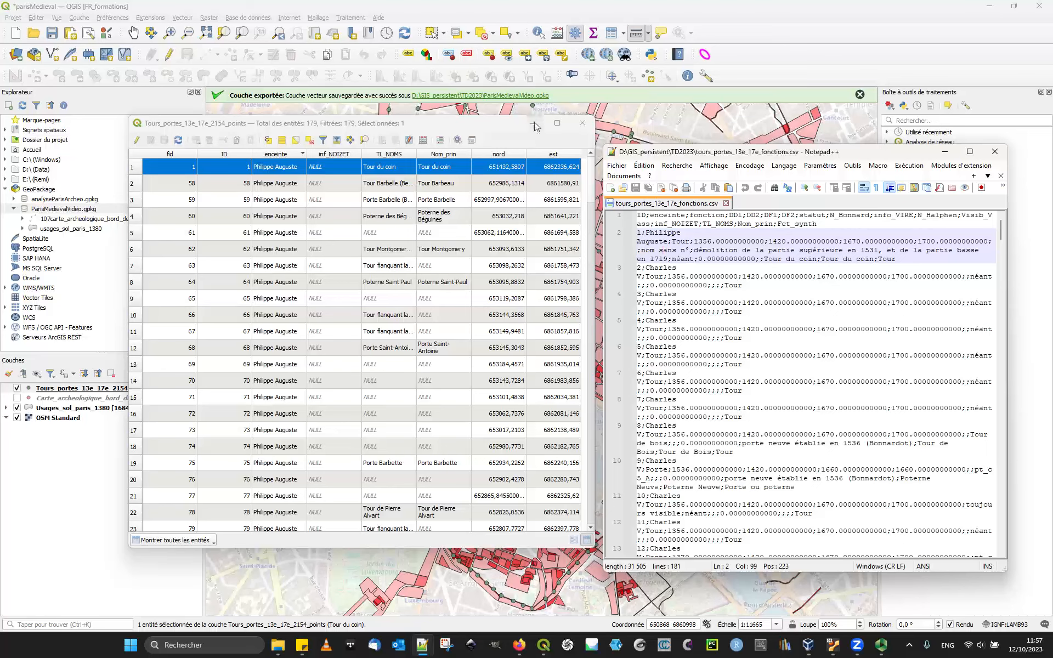
{"action": "left_click", "coordinate": [533, 126]}
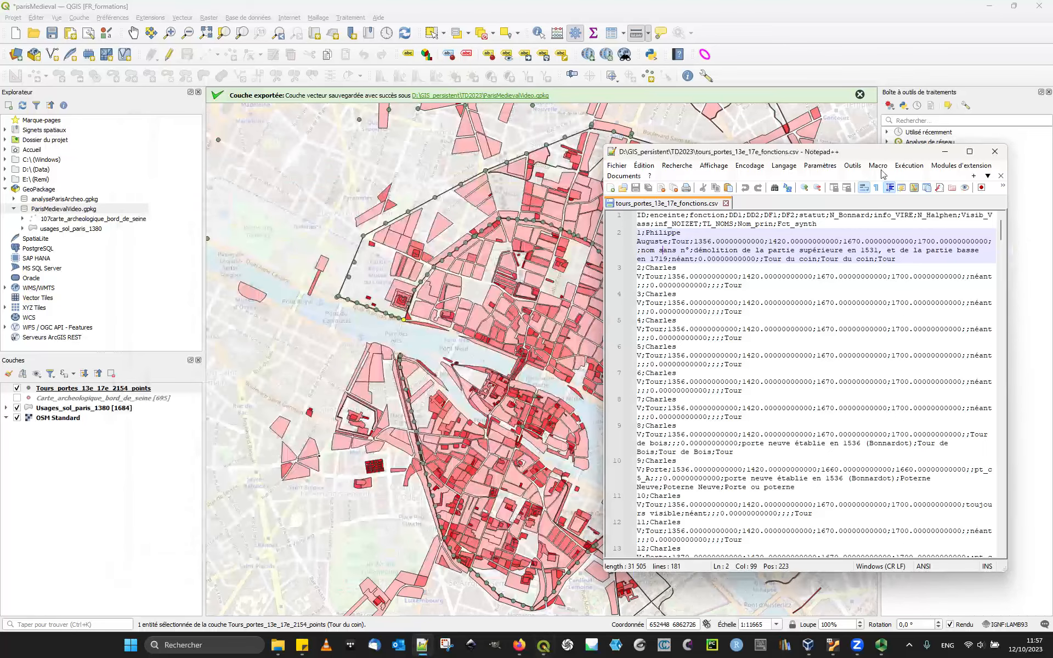
{"action": "left_click", "coordinate": [994, 152]}
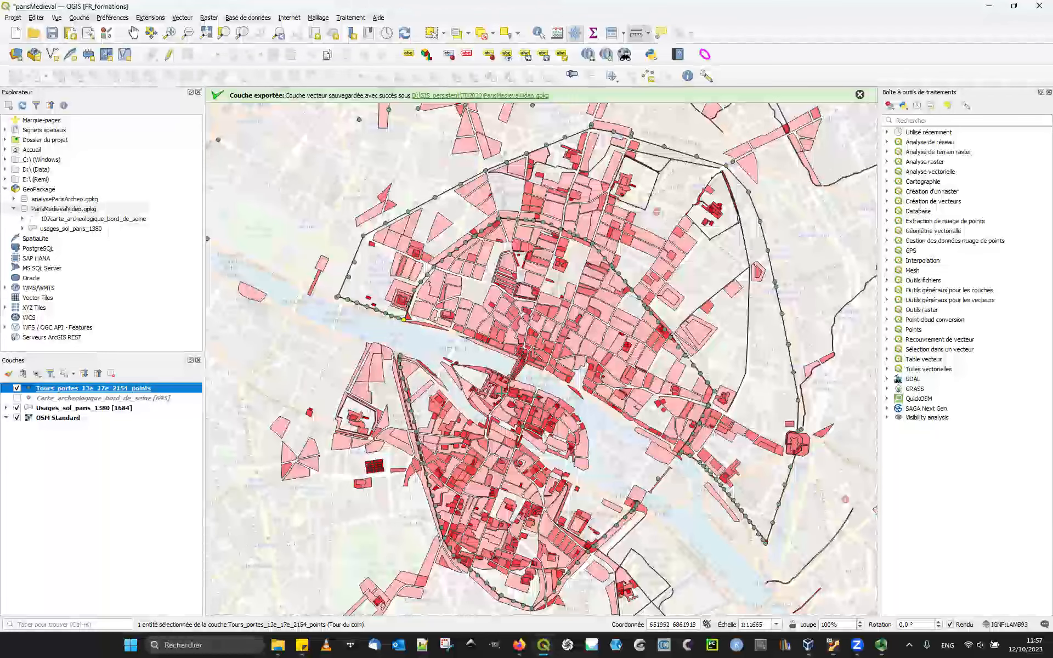
Add tours_portes_13e_17e_fonctions.csv from the TD2023 folder to the QGIS project as a table layer.
{"action": "left_click", "coordinate": [277, 645]}
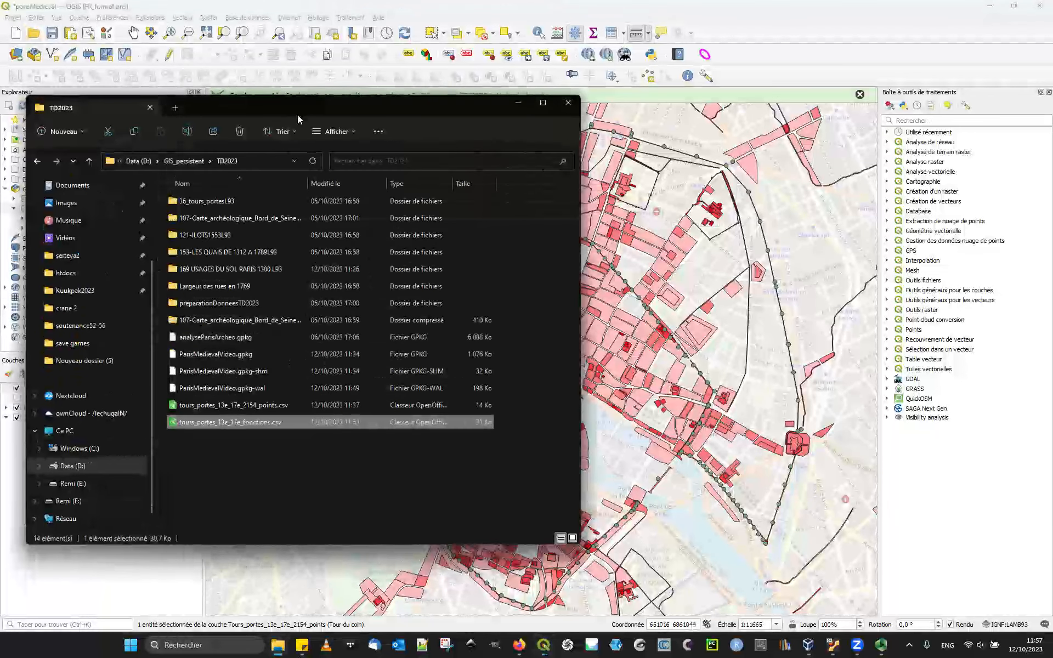
{"action": "left_click_drag", "start_coordinate": [298, 105], "coordinate": [670, 107]}
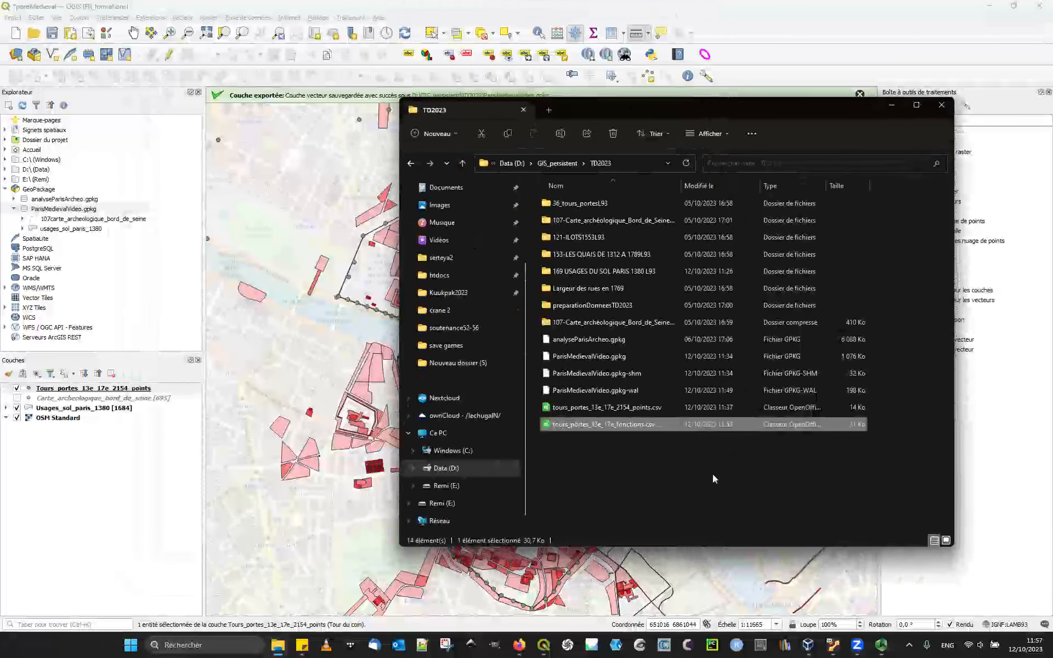
{"action": "left_click_drag", "start_coordinate": [629, 427], "coordinate": [126, 450]}
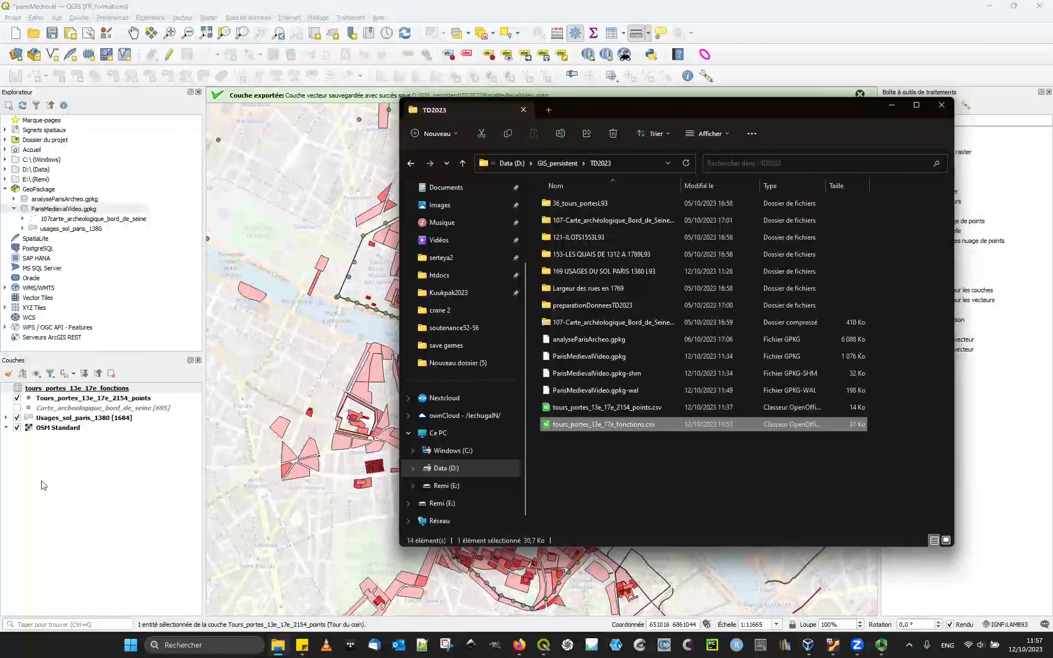
{"action": "left_click", "coordinate": [127, 450]}
Inspect the attribute table of the tours_portes_13e_17e_fonctions layer for how its fields and accented text were imported, then close it.
{"action": "left_click", "coordinate": [77, 388]}
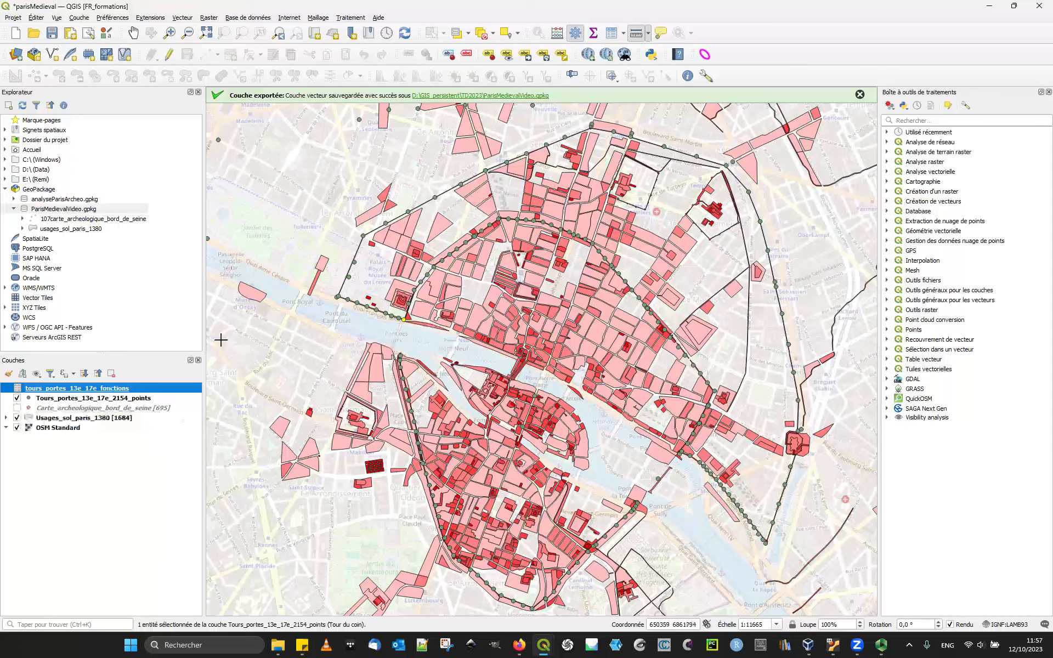
{"action": "left_click", "coordinate": [615, 33]}
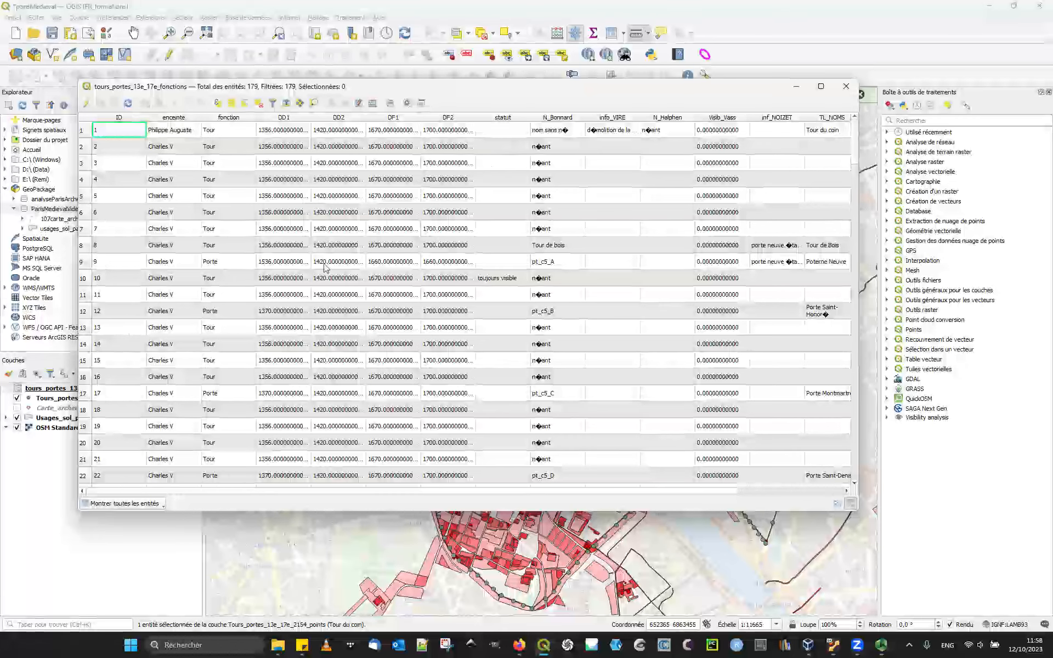
{"action": "left_click", "coordinate": [845, 86]}
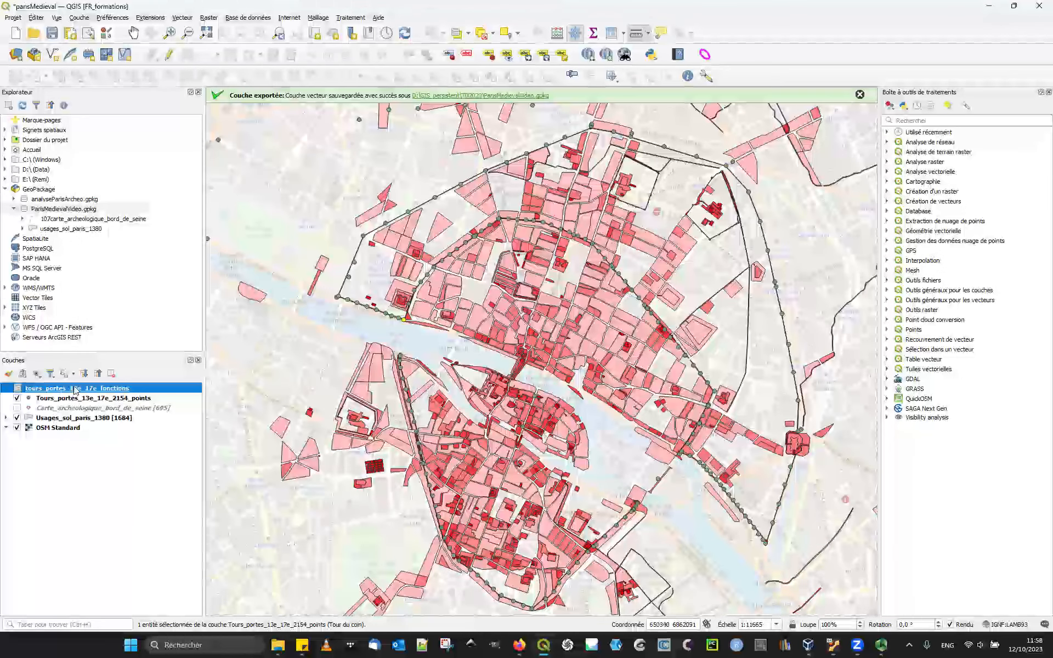
{"action": "left_click", "coordinate": [612, 33]}
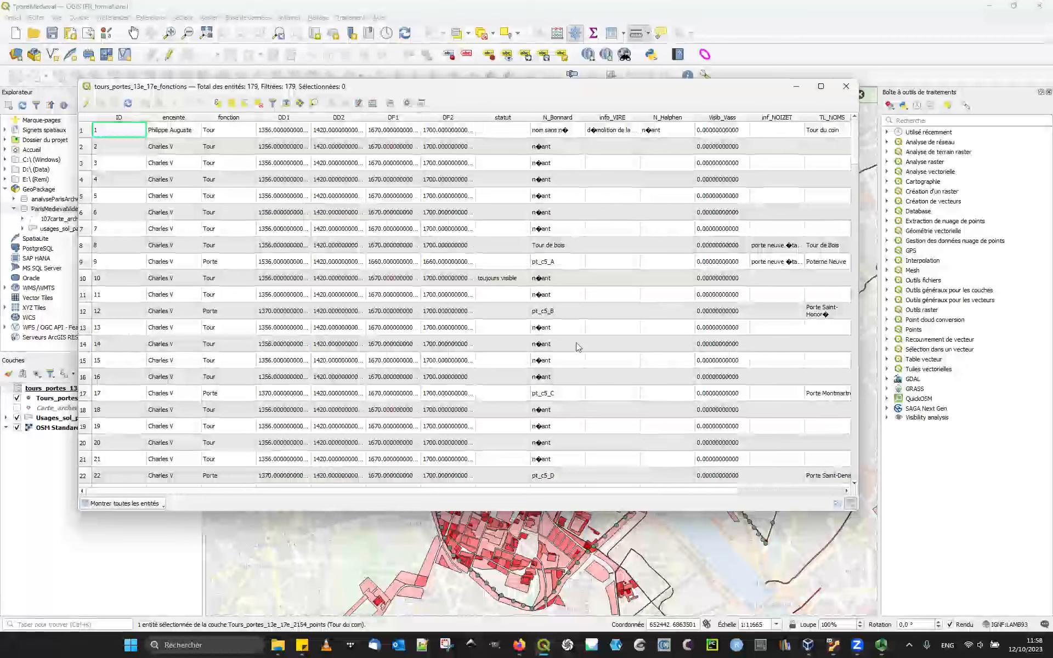
{"action": "left_click", "coordinate": [848, 86]}
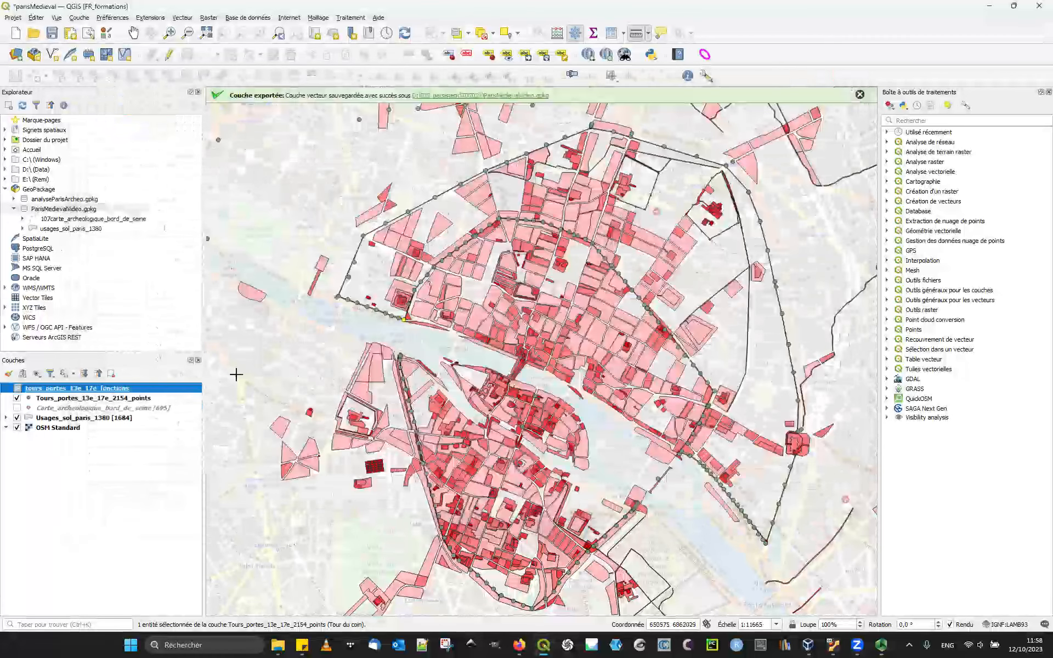
Set the source data encoding of the tours_portes_13e_17e_fonctions layer to windows-1252.
{"action": "right_click", "coordinate": [107, 389]}
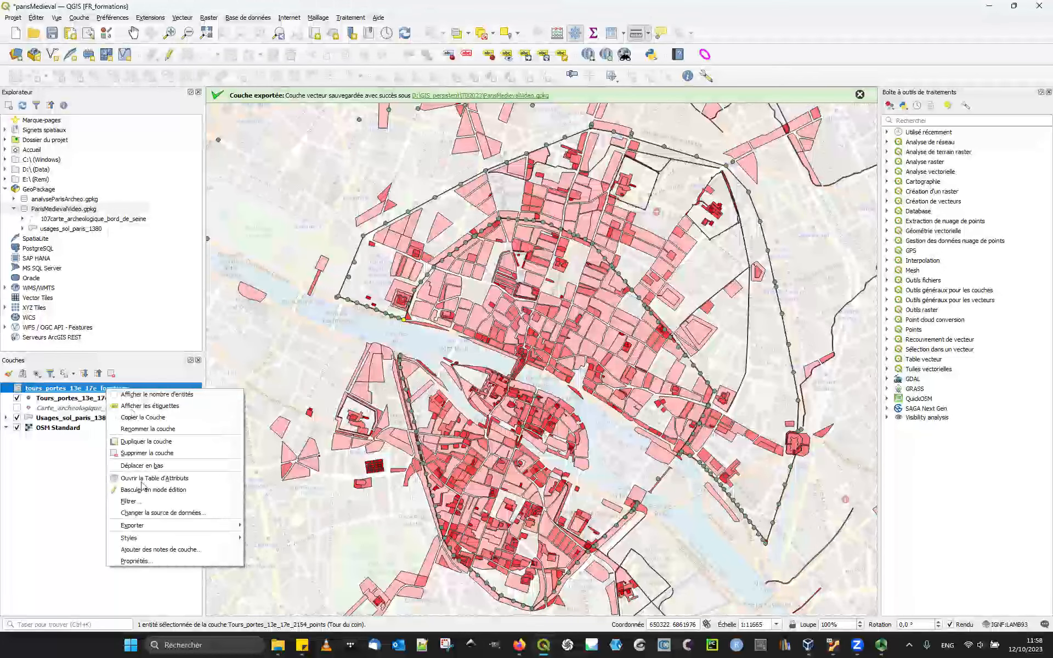
{"action": "left_click", "coordinate": [159, 562]}
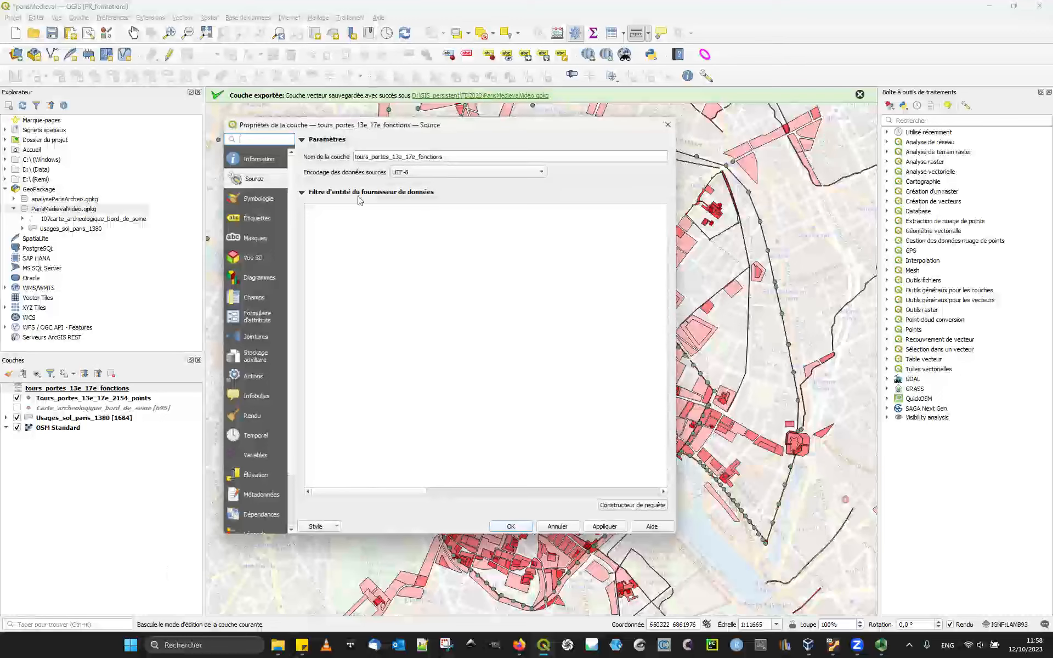
{"action": "left_click", "coordinate": [255, 179]}
{"action": "left_click", "coordinate": [422, 172]}
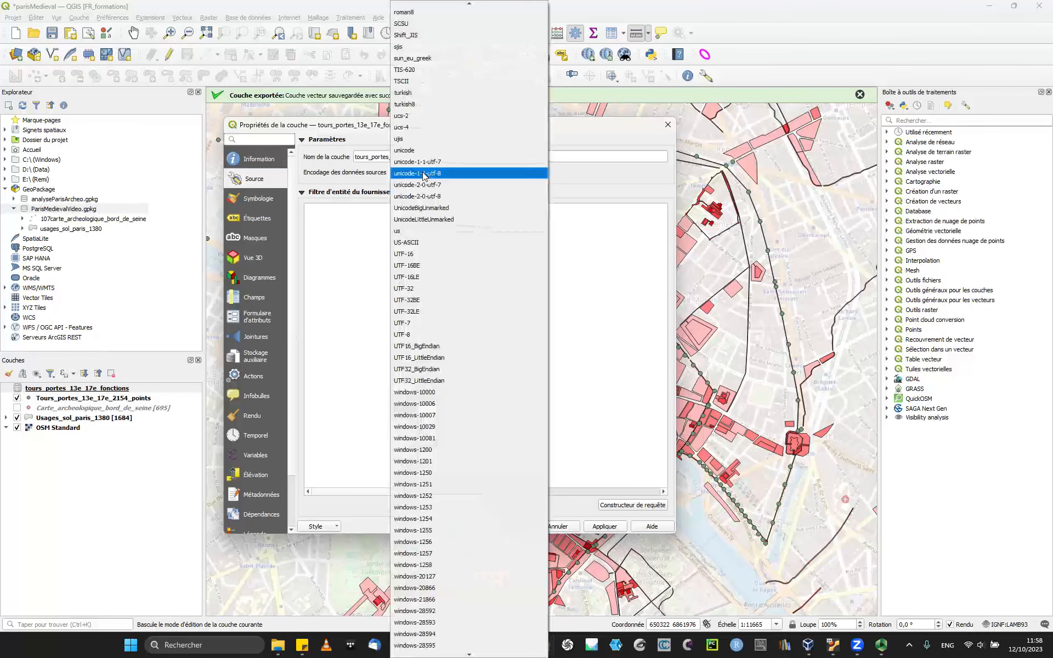
{"action": "left_click", "coordinate": [417, 496]}
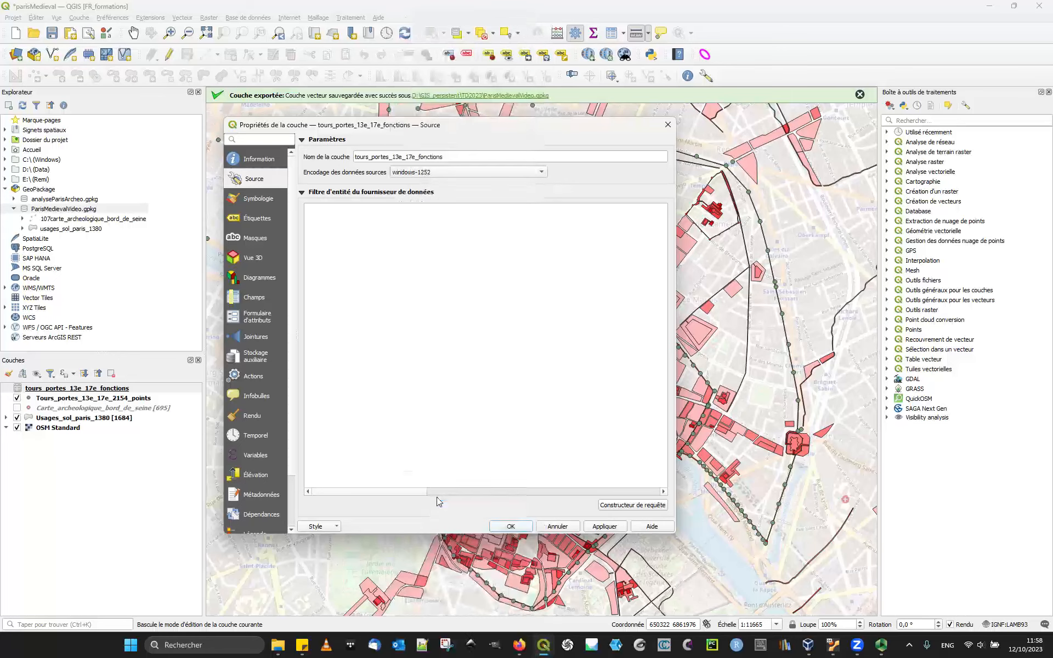
{"action": "left_click", "coordinate": [510, 526]}
Check the accented text in the attribute table of tours_portes_13e_17e_fonctions and close the table.
{"action": "left_click", "coordinate": [611, 33]}
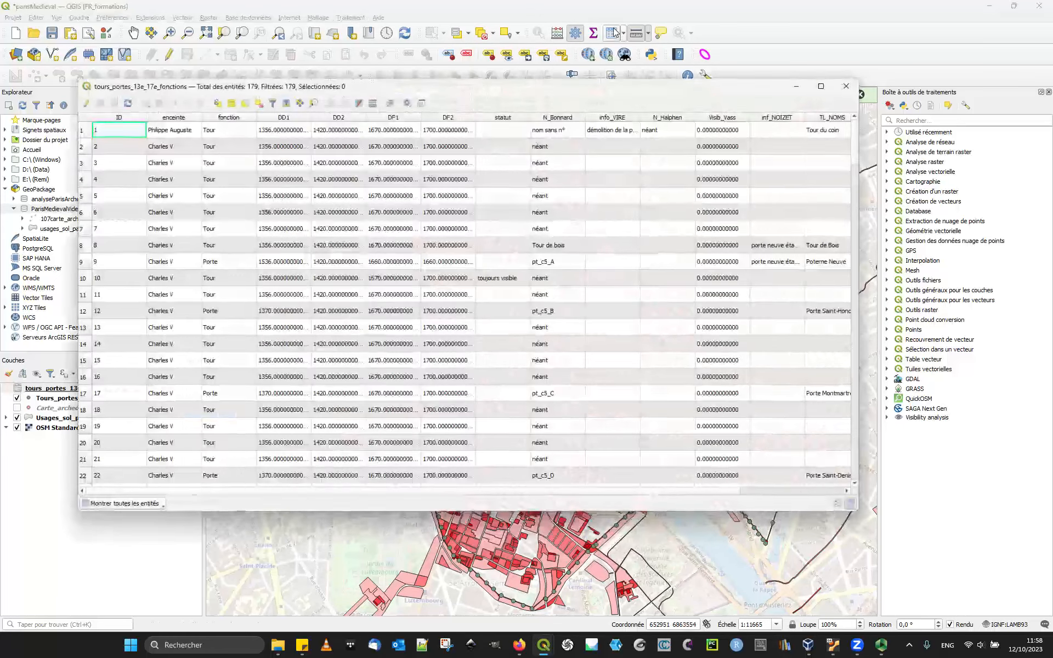
{"action": "left_click", "coordinate": [558, 278]}
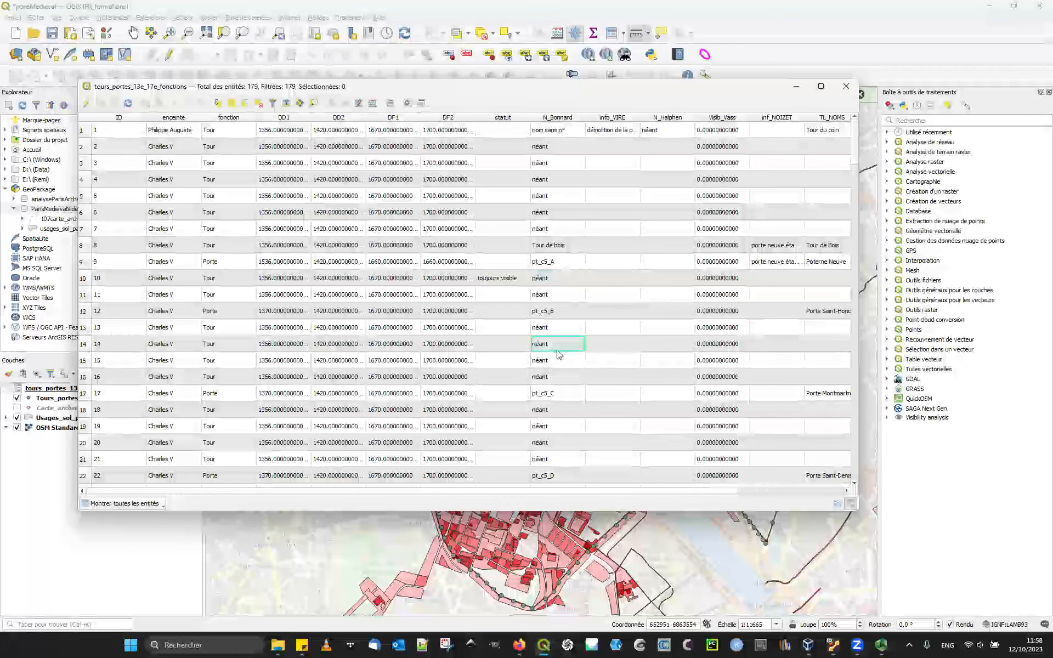
{"action": "scroll", "coordinate": [558, 354], "scroll_direction": "down", "scroll_amount": 20}
{"action": "scroll", "coordinate": [558, 353], "scroll_direction": "up", "scroll_amount": 20}
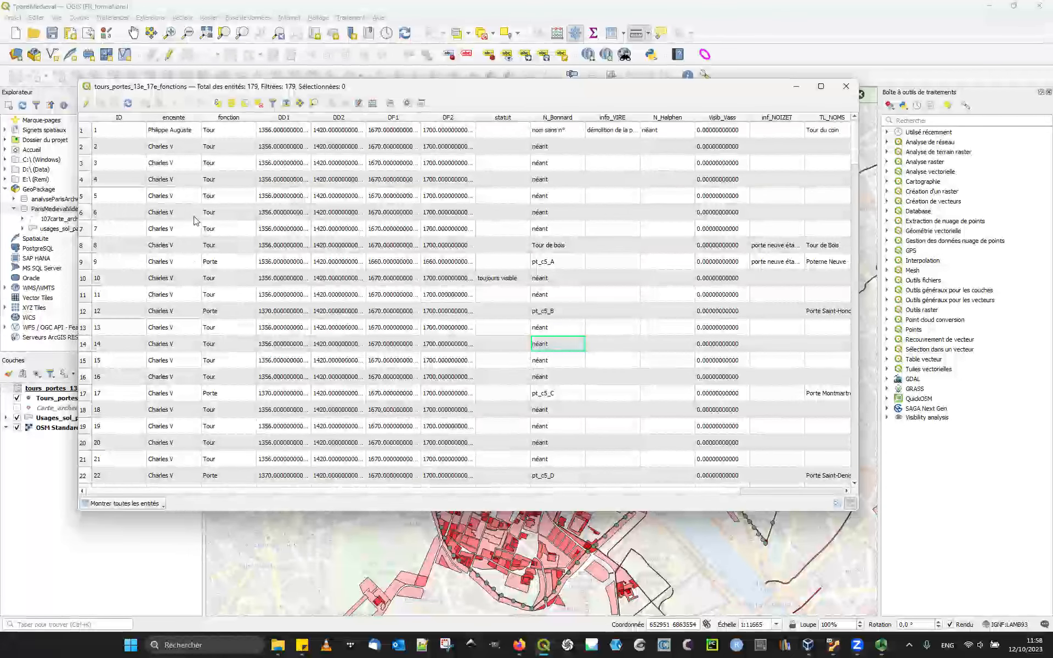
{"action": "left_click", "coordinate": [848, 87]}
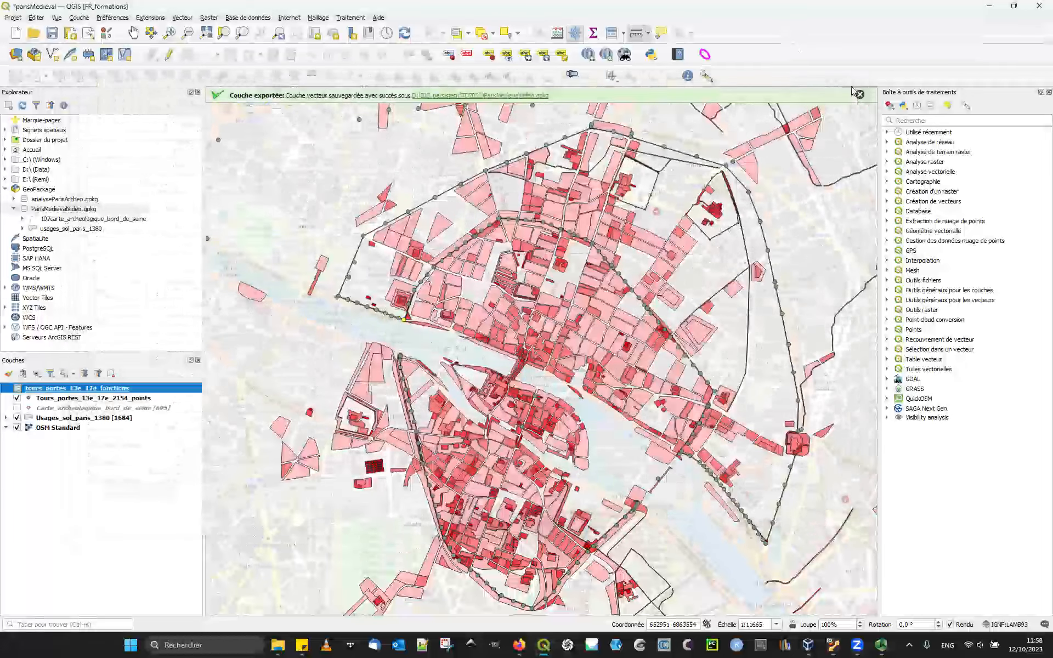
Open the join settings of the Tours_portes_13e_17e_2154_points layer and start a new vector join.
{"action": "left_click", "coordinate": [83, 401]}
{"action": "right_click", "coordinate": [83, 401]}
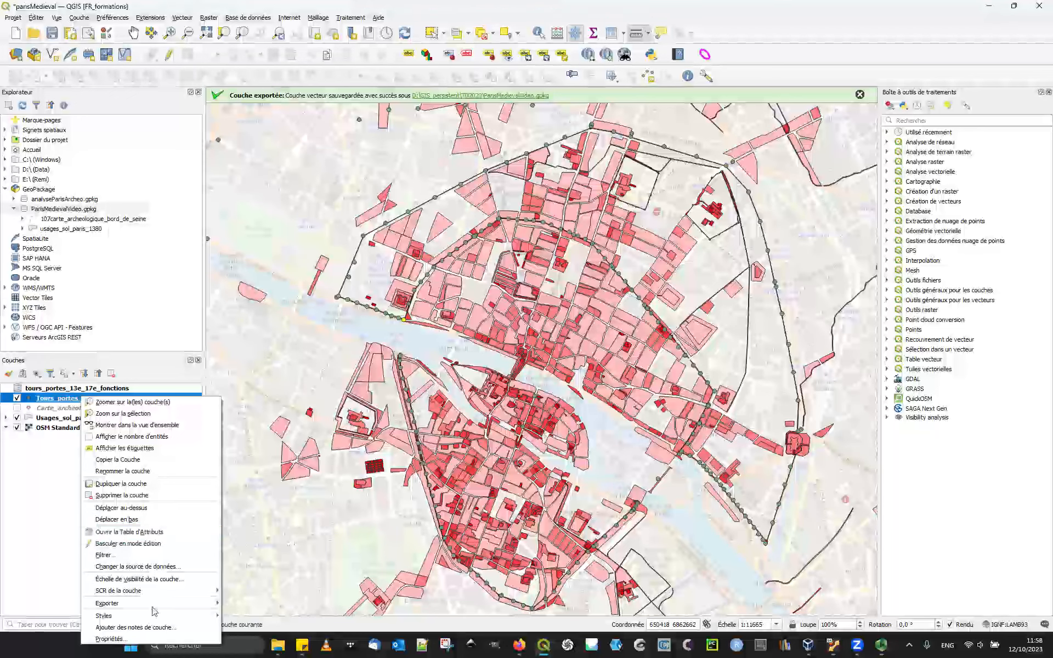
{"action": "left_click", "coordinate": [109, 639]}
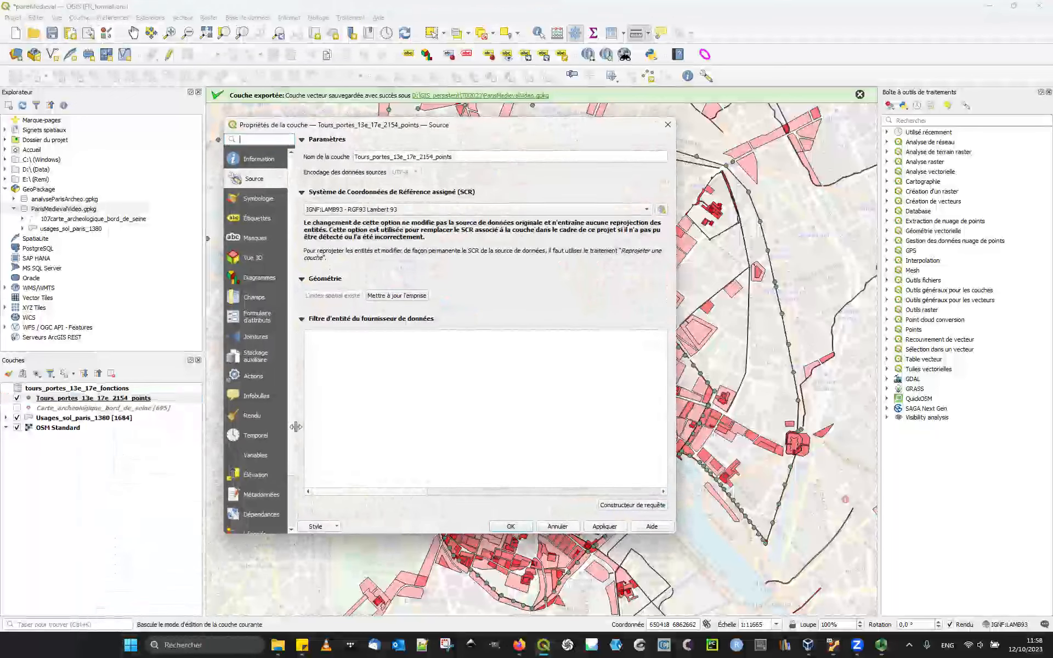
{"action": "left_click", "coordinate": [266, 337]}
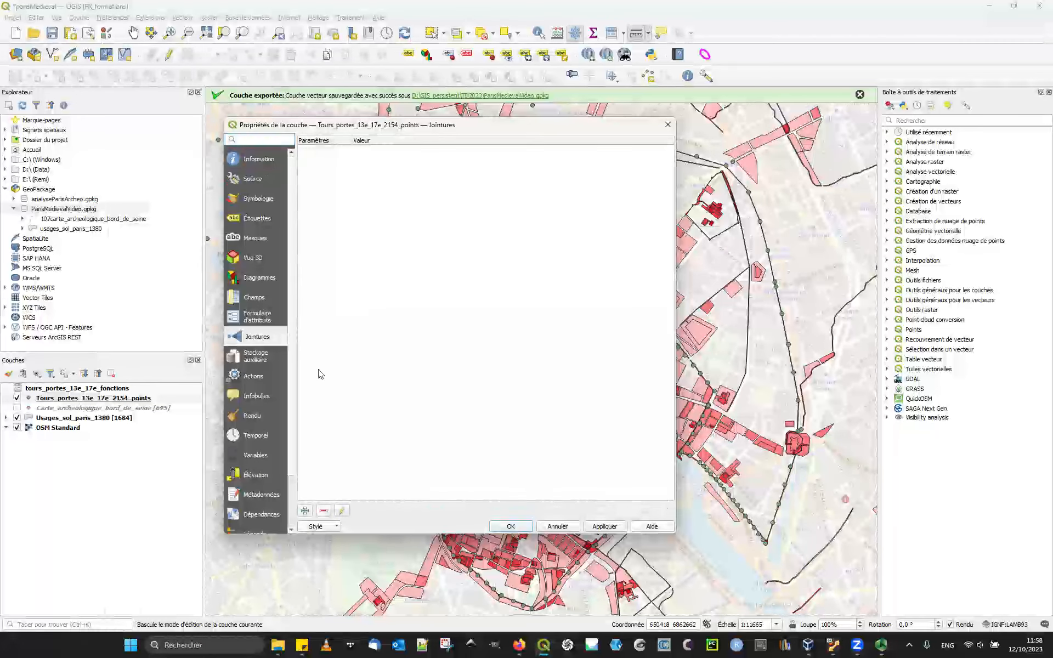
{"action": "left_click_drag", "start_coordinate": [396, 126], "coordinate": [415, 129]}
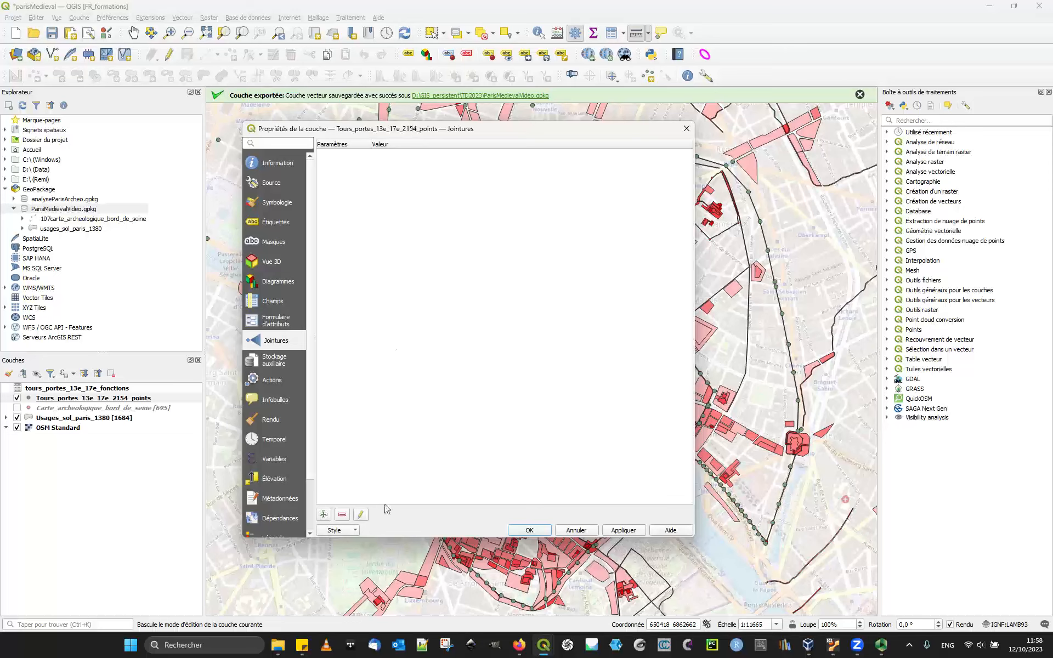
{"action": "left_click", "coordinate": [325, 515]}
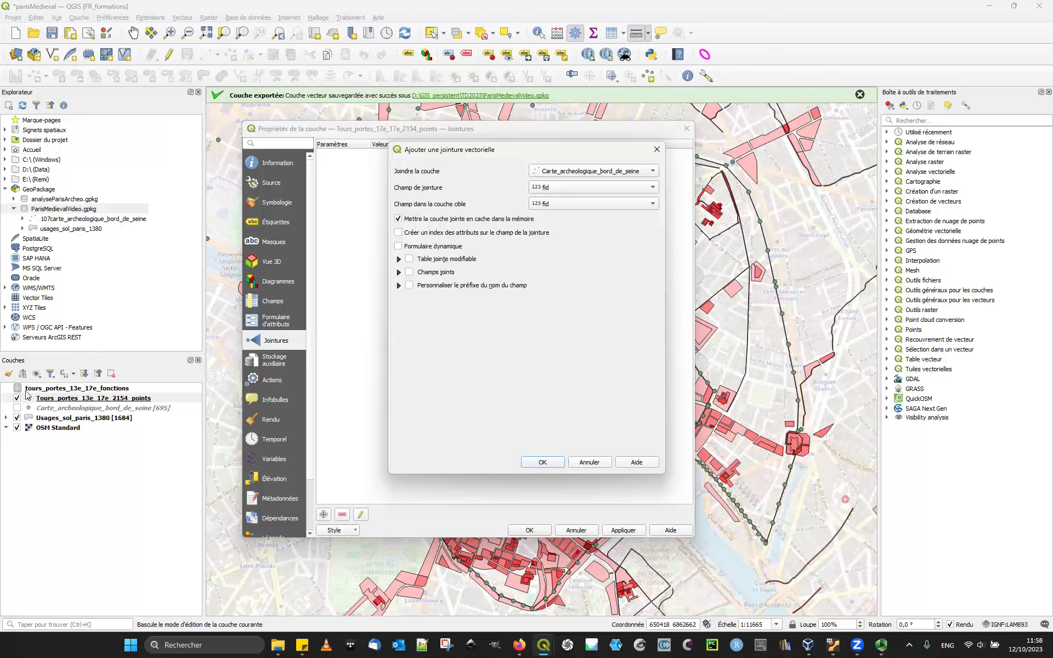
Set the join layer to tours_portes_13e_17e_fonctions, with ID as both the join field and the target field.
{"action": "left_click", "coordinate": [570, 174]}
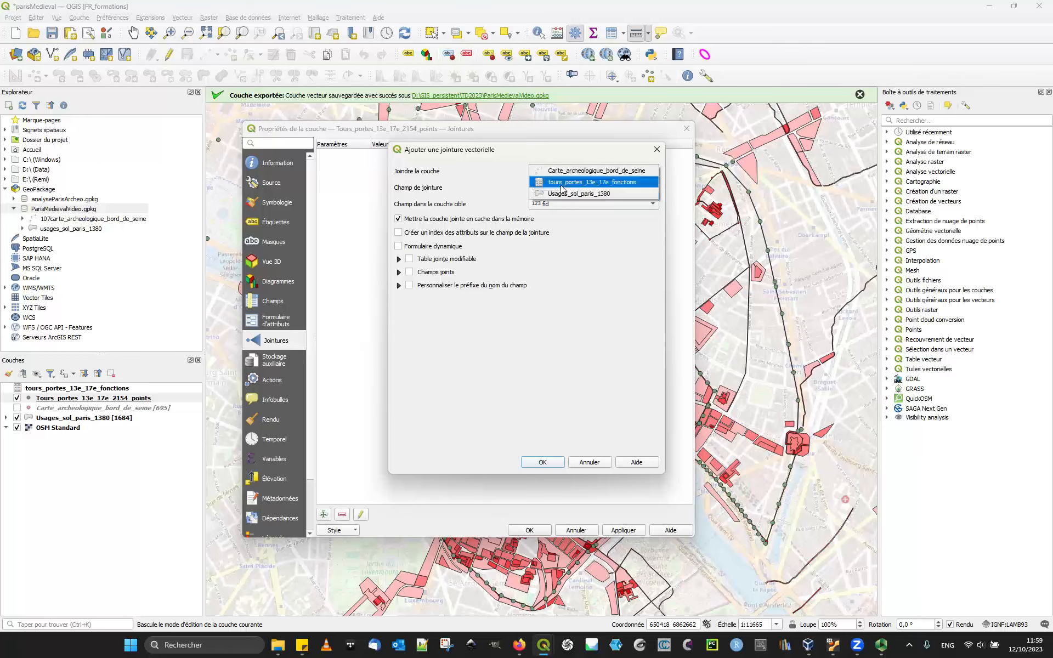
{"action": "left_click", "coordinate": [561, 183]}
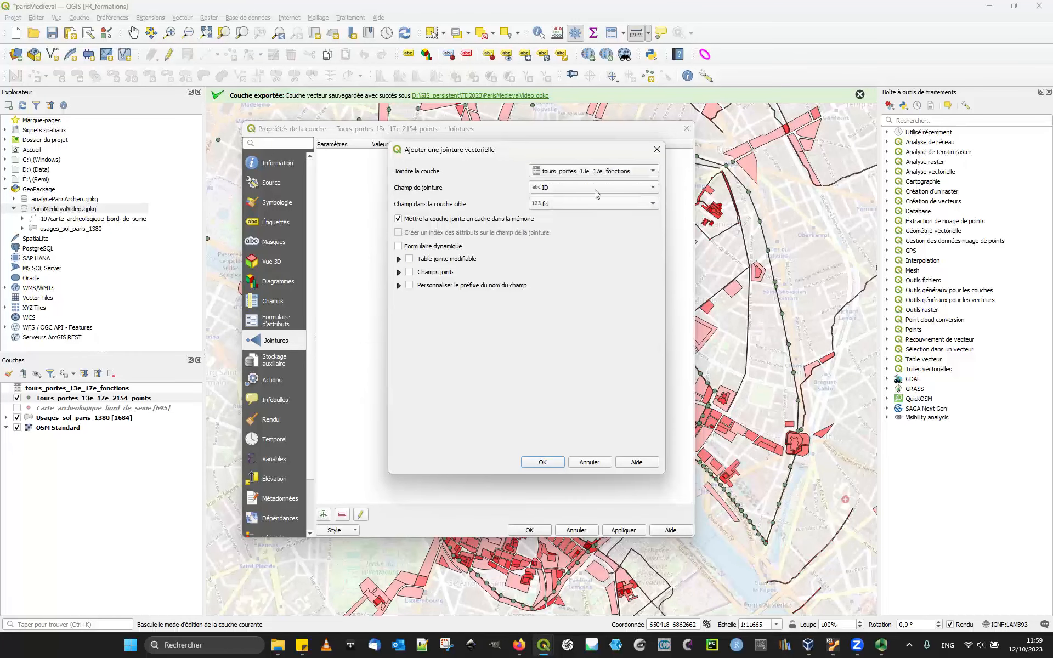
{"action": "left_click", "coordinate": [587, 188]}
{"action": "left_click", "coordinate": [587, 188]}
{"action": "left_click", "coordinate": [578, 205]}
{"action": "left_click", "coordinate": [531, 365]}
{"action": "left_click", "coordinate": [568, 204]}
{"action": "left_click", "coordinate": [574, 214]}
Expand the join's optional settings to review the editable table, joined fields and field name prefix options.
{"action": "left_click", "coordinate": [400, 286]}
{"action": "left_click", "coordinate": [399, 272]}
{"action": "left_click", "coordinate": [400, 260]}
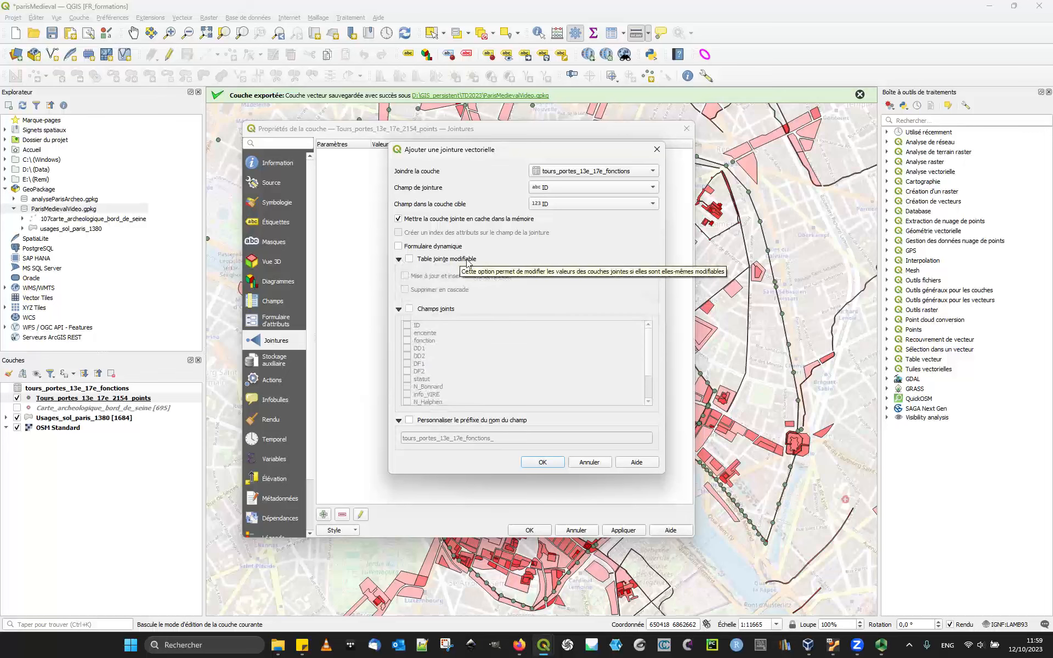
{"action": "left_click", "coordinate": [399, 259]}
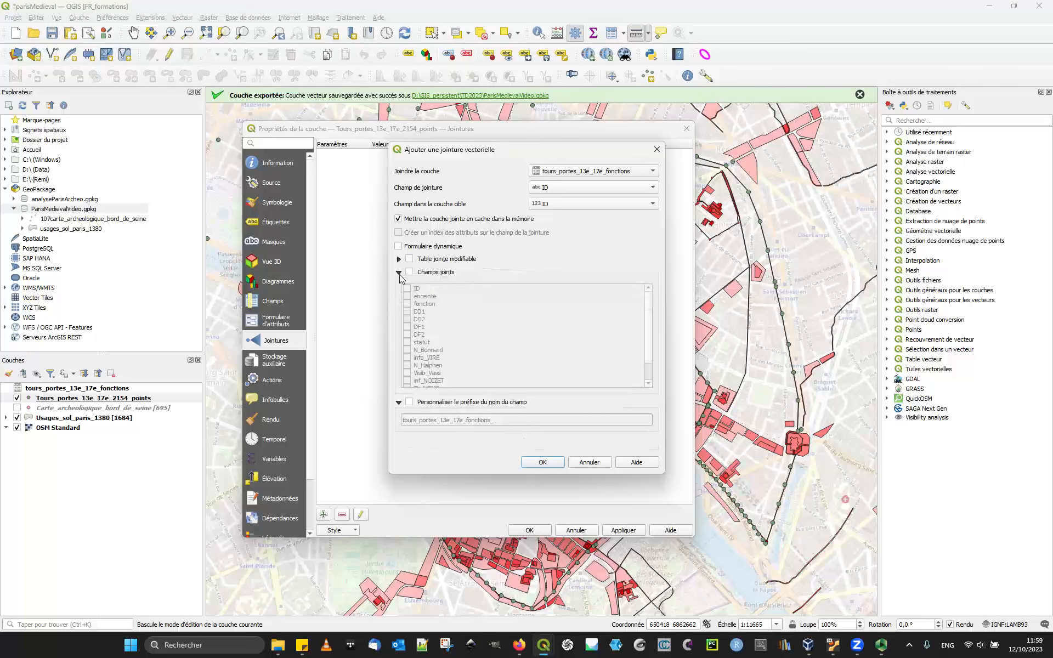
Try limiting the joined fields to DD1, DD2, DF1, DF2, TL_NOMS and Nom_prin.
{"action": "left_click", "coordinate": [410, 272]}
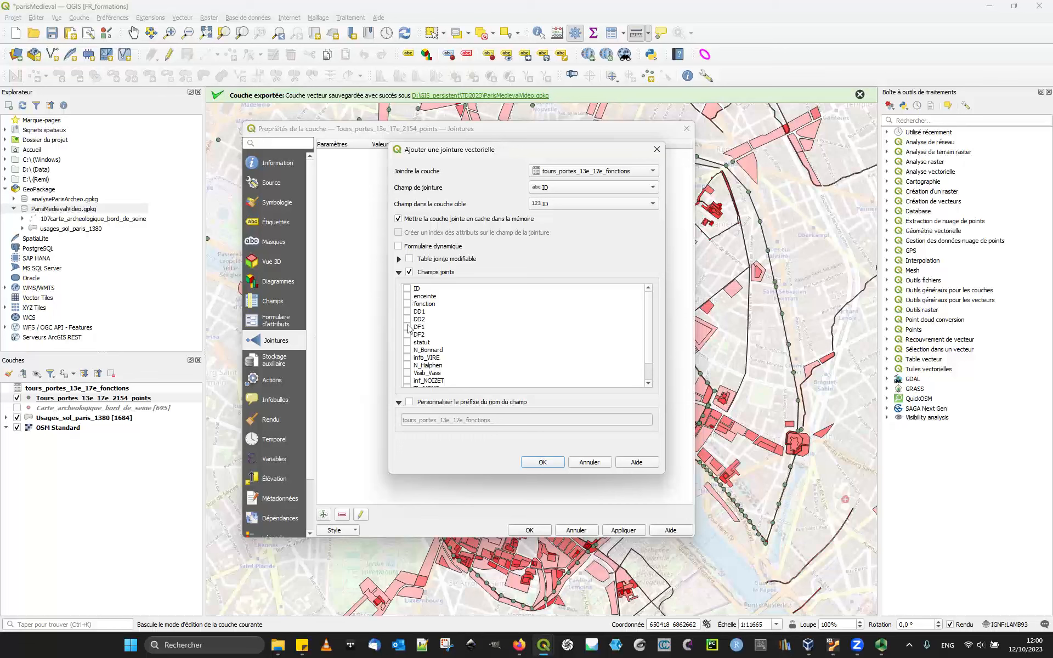
{"action": "scroll", "coordinate": [410, 366], "scroll_direction": "down", "scroll_amount": 1}
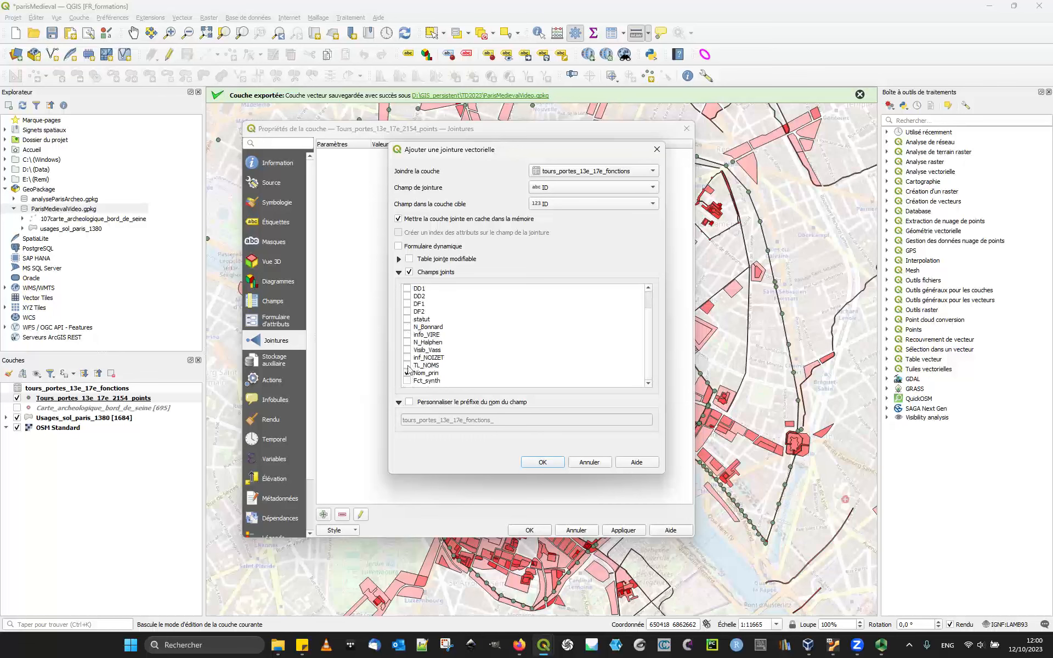
{"action": "left_click", "coordinate": [406, 365]}
{"action": "left_click", "coordinate": [407, 288]}
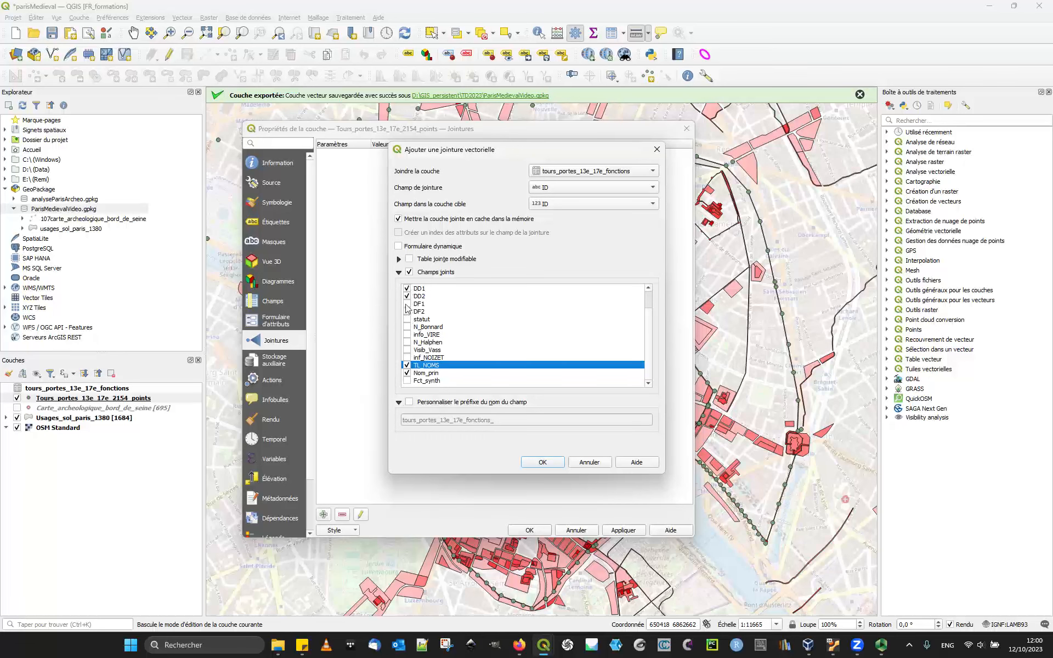
{"action": "left_click", "coordinate": [407, 312]}
Clear the selected joined fields and turn off the joined fields restriction.
{"action": "left_click", "coordinate": [407, 365]}
{"action": "scroll", "coordinate": [405, 328], "scroll_direction": "up", "scroll_amount": 1}
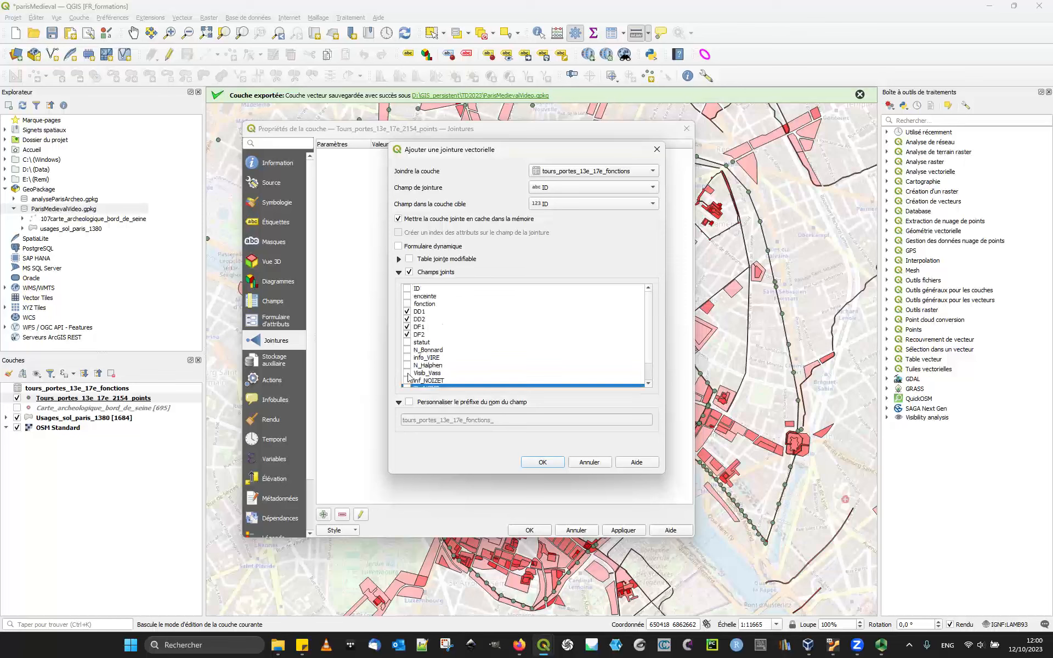
{"action": "left_click", "coordinate": [407, 334]}
{"action": "left_click", "coordinate": [406, 326]}
{"action": "left_click", "coordinate": [407, 319]}
{"action": "left_click", "coordinate": [406, 311]}
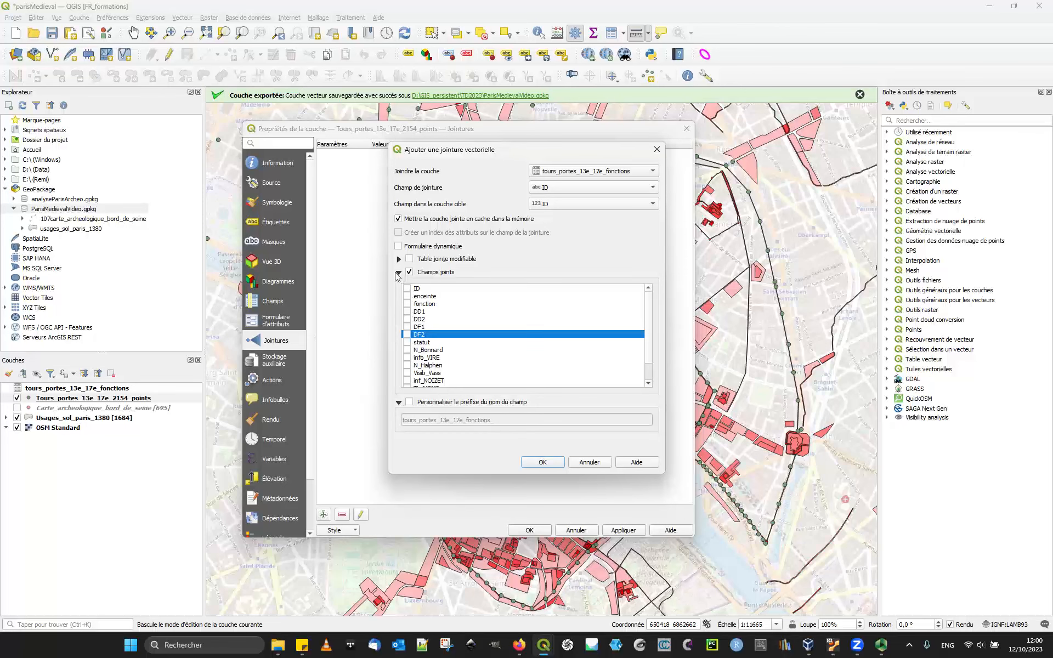
{"action": "left_click", "coordinate": [399, 273]}
{"action": "left_click", "coordinate": [410, 273]}
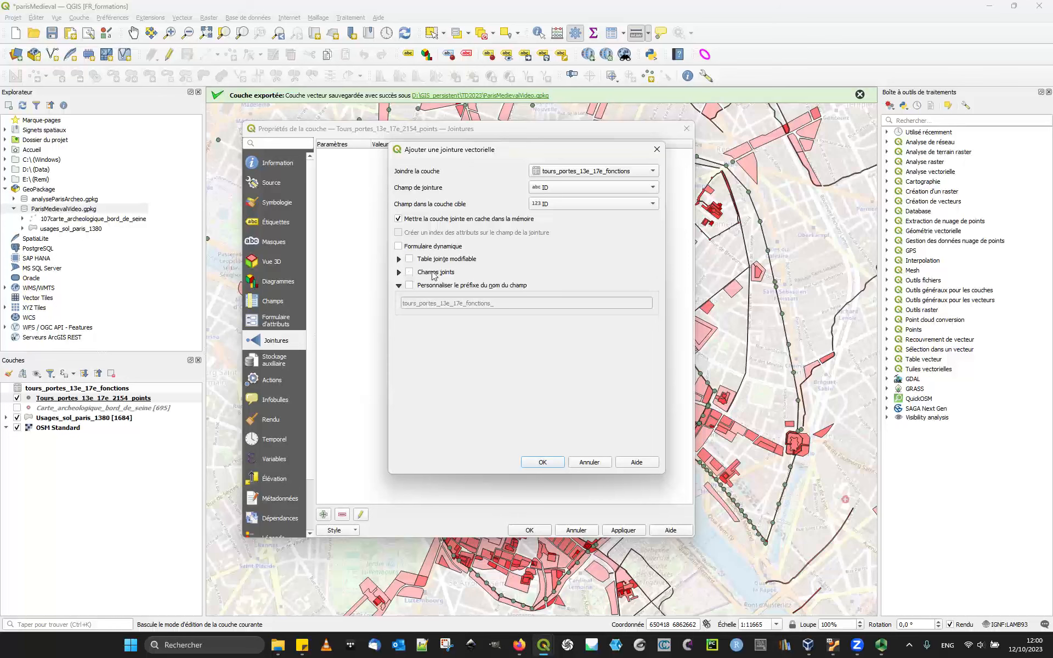
{"action": "left_click", "coordinate": [429, 272]}
{"action": "left_click", "coordinate": [430, 271]}
{"action": "left_click", "coordinate": [449, 287]}
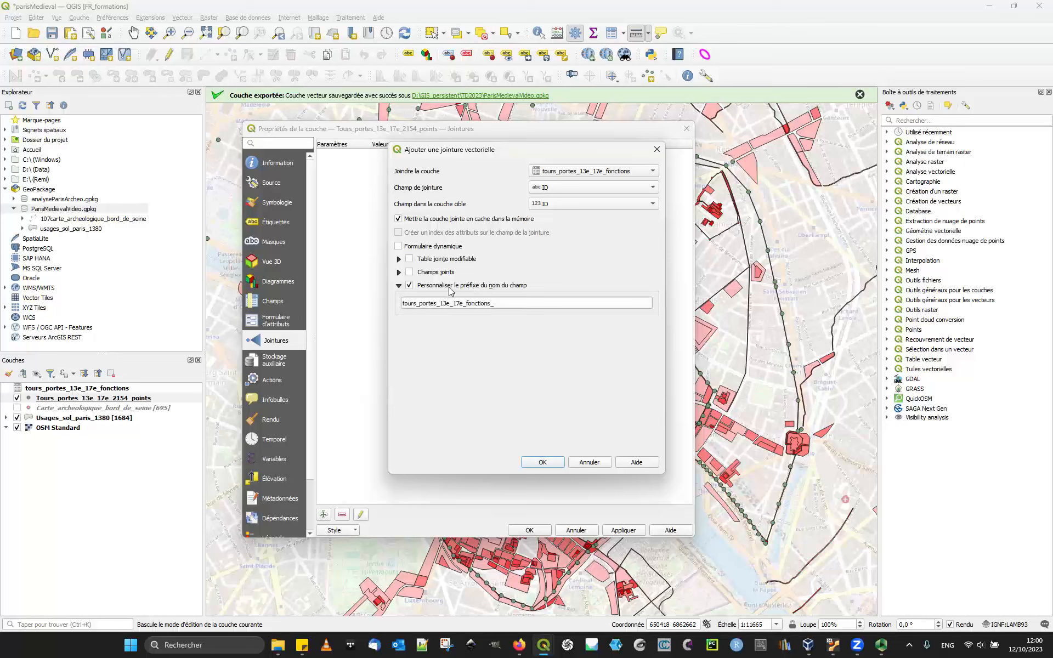
{"action": "left_click", "coordinate": [449, 288]}
{"action": "left_click", "coordinate": [449, 288]}
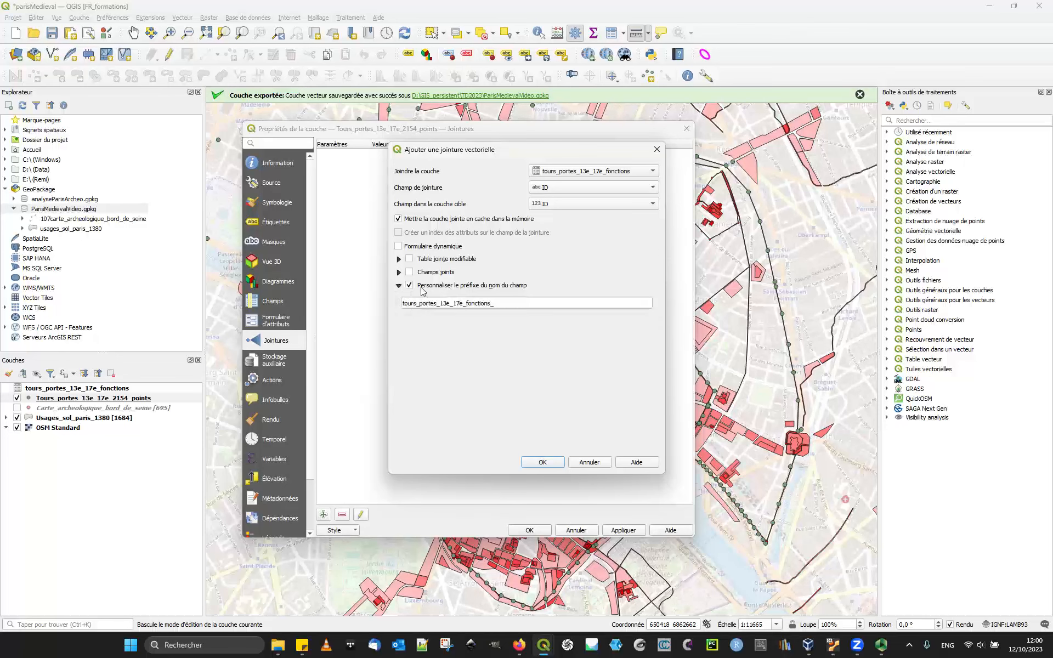
{"action": "left_click", "coordinate": [410, 286]}
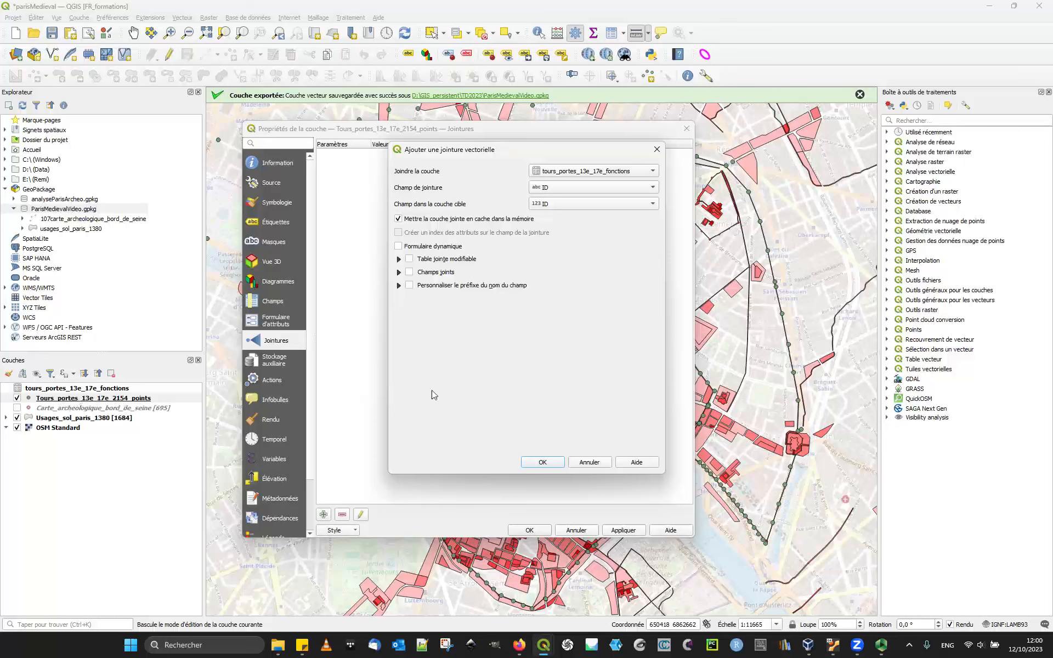
Set a custom field name prefix of Fonctions_ for the join, then accept the join and the layer properties.
{"action": "left_click", "coordinate": [398, 286]}
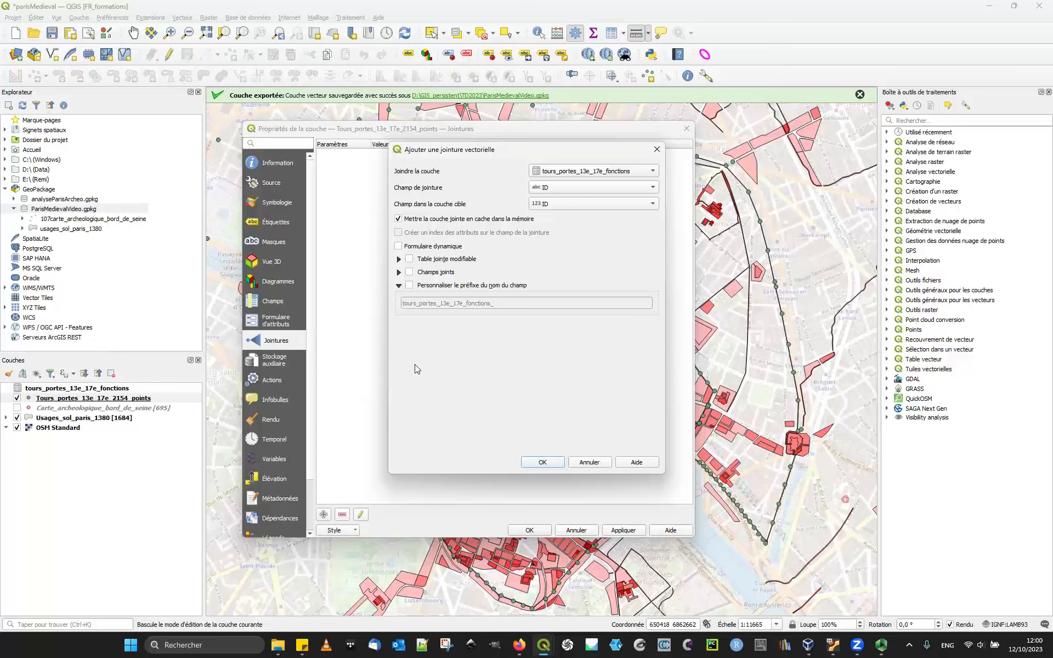
{"action": "left_click", "coordinate": [451, 286]}
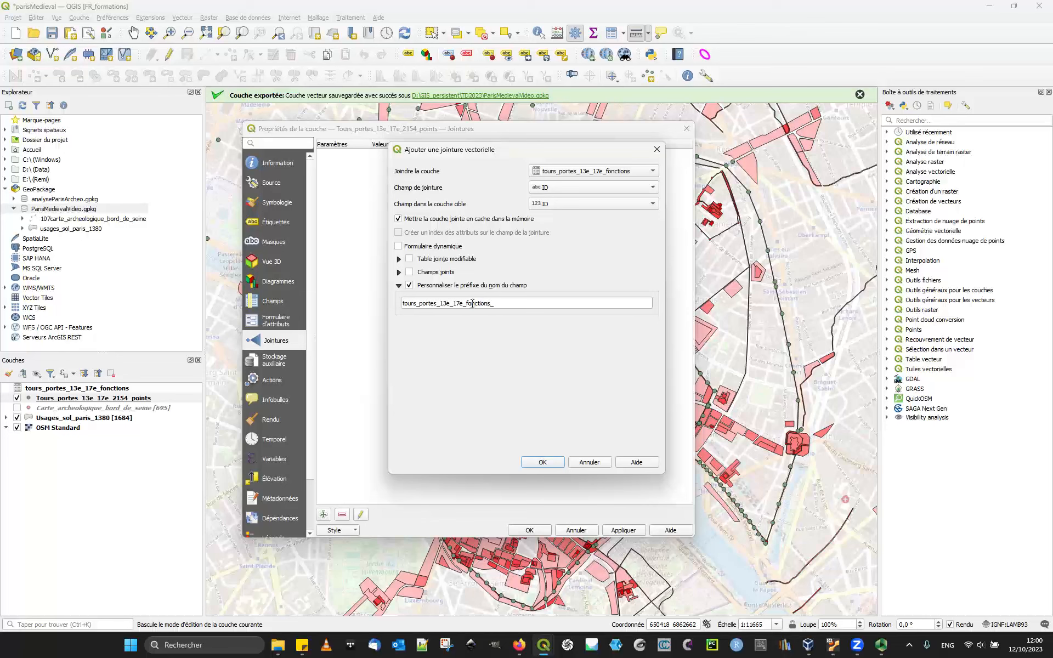
{"action": "left_click_drag", "start_coordinate": [468, 304], "coordinate": [377, 307]}
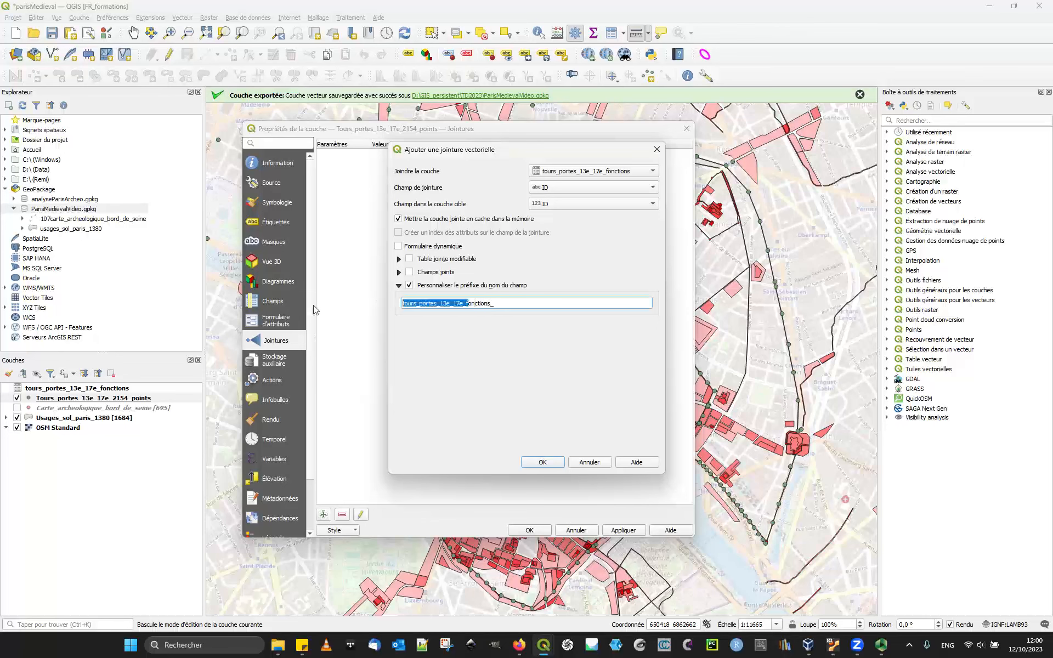
{"action": "type", "text": "F"}
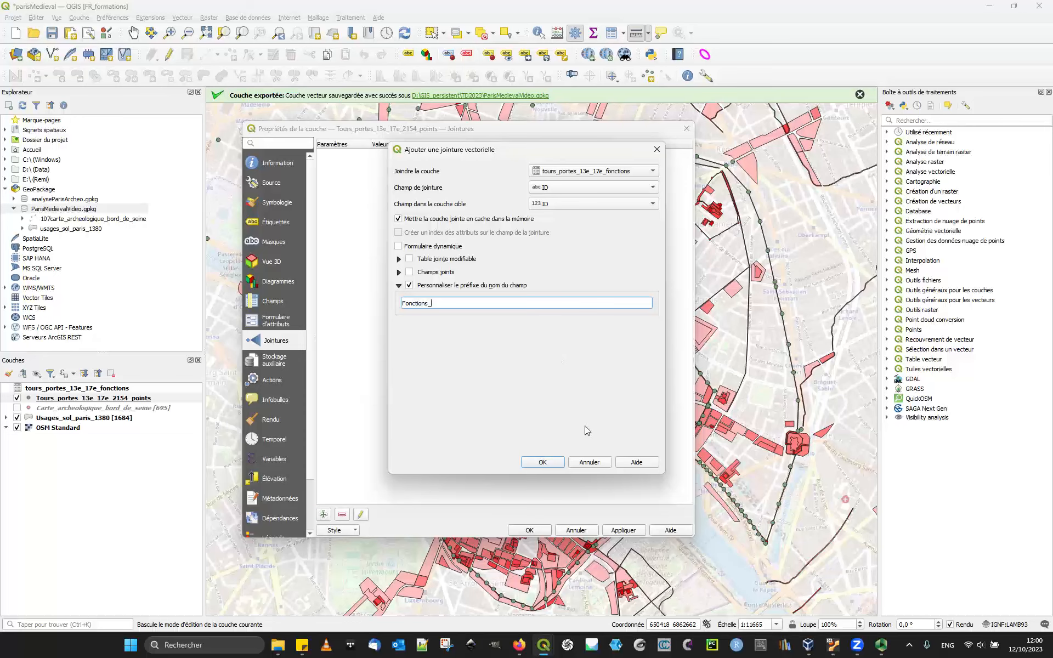
{"action": "left_click", "coordinate": [554, 462]}
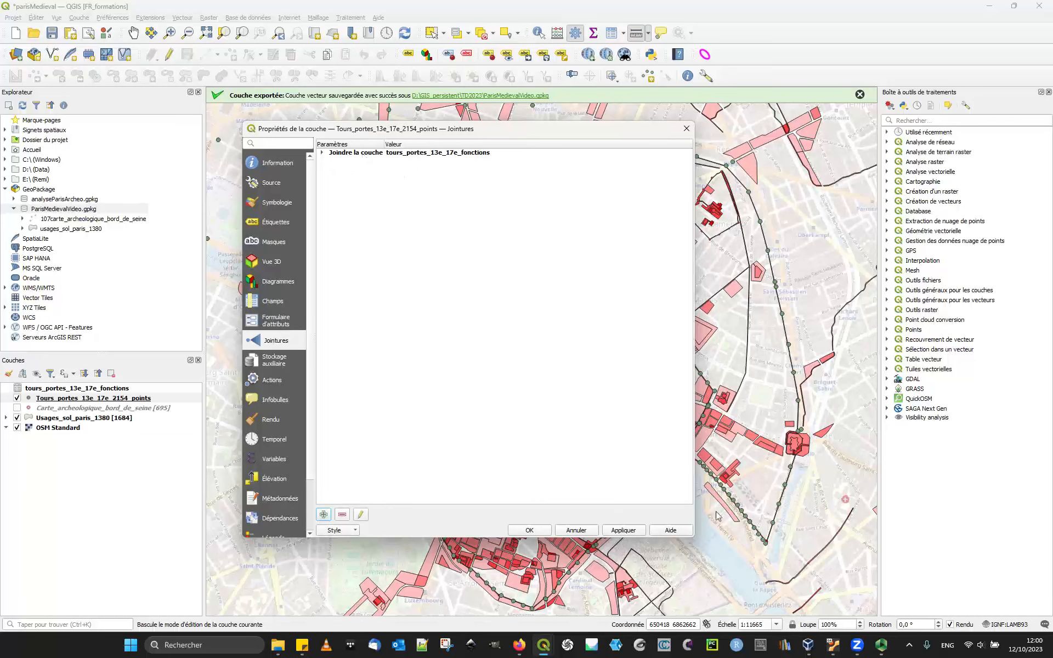
{"action": "left_click", "coordinate": [542, 531]}
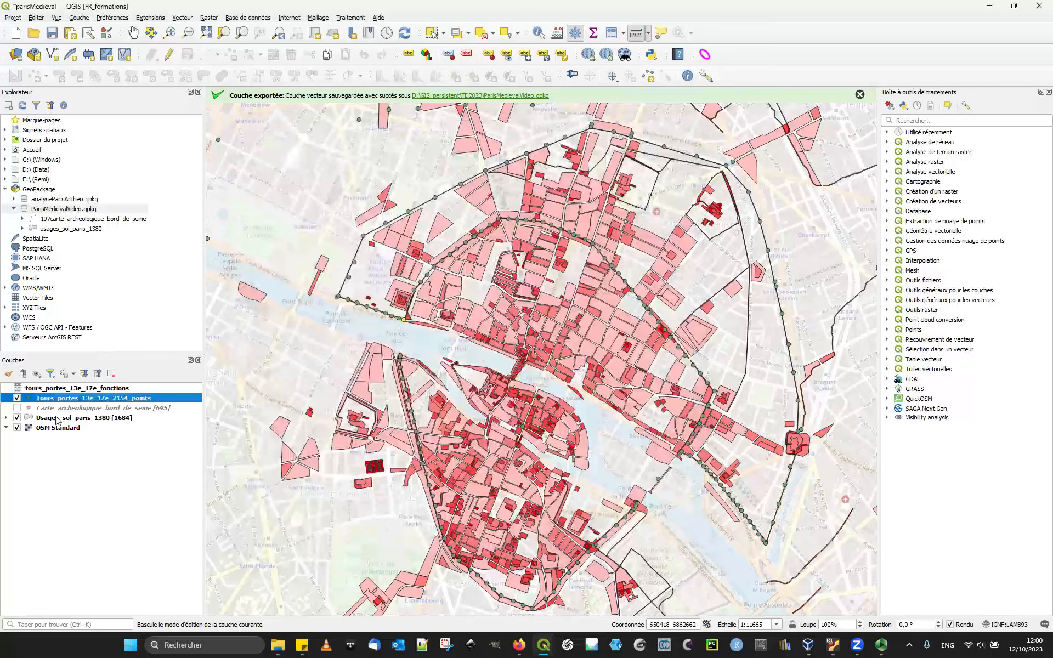
Inspect the attribute table of Tours_portes_13e_17e_2154_points for the joined fields prefixed with Fonctions_.
{"action": "left_click", "coordinate": [611, 33]}
{"action": "left_click_drag", "start_coordinate": [186, 492], "coordinate": [477, 492]}
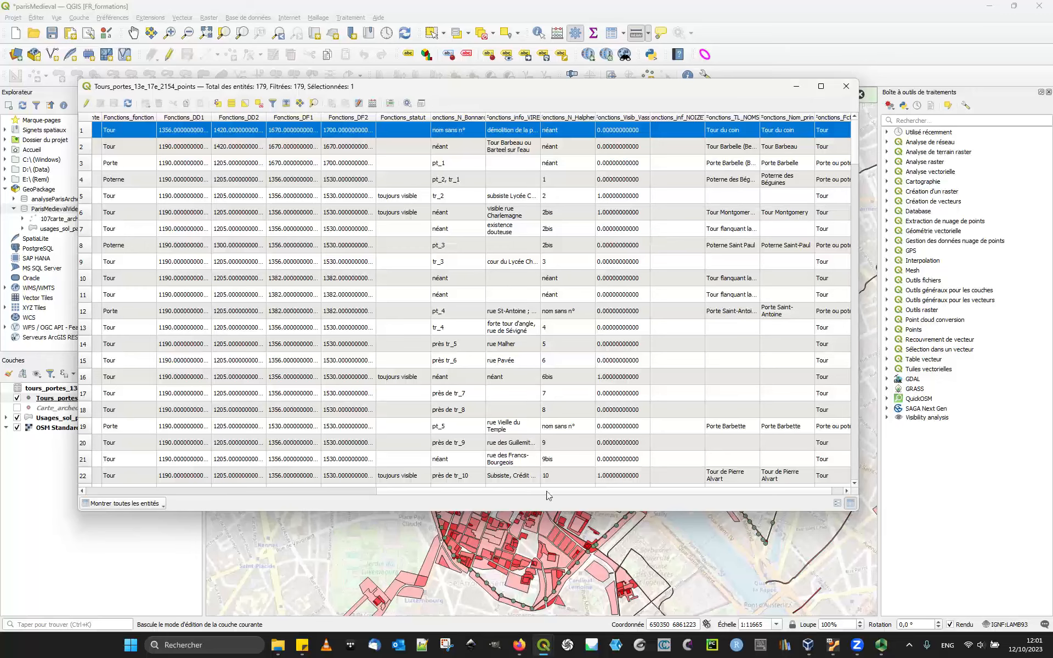
{"action": "left_click_drag", "start_coordinate": [542, 493], "coordinate": [632, 488]}
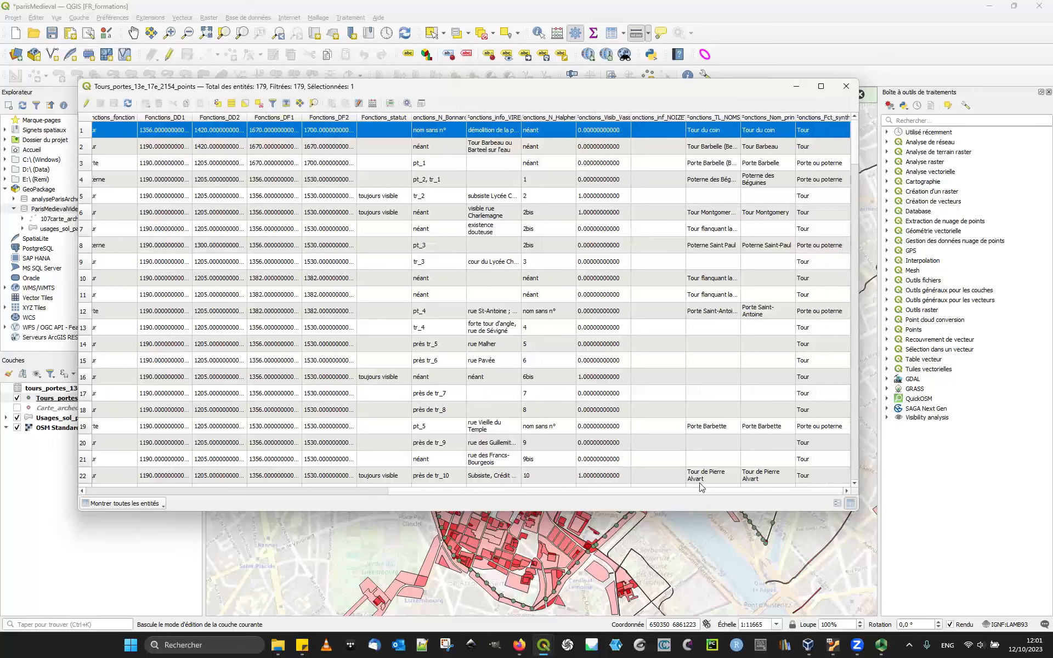
{"action": "scroll", "coordinate": [624, 477], "scroll_direction": "down", "scroll_amount": 13}
{"action": "left_click_drag", "start_coordinate": [618, 490], "coordinate": [274, 481]}
{"action": "scroll", "coordinate": [310, 367], "scroll_direction": "up", "scroll_amount": 13}
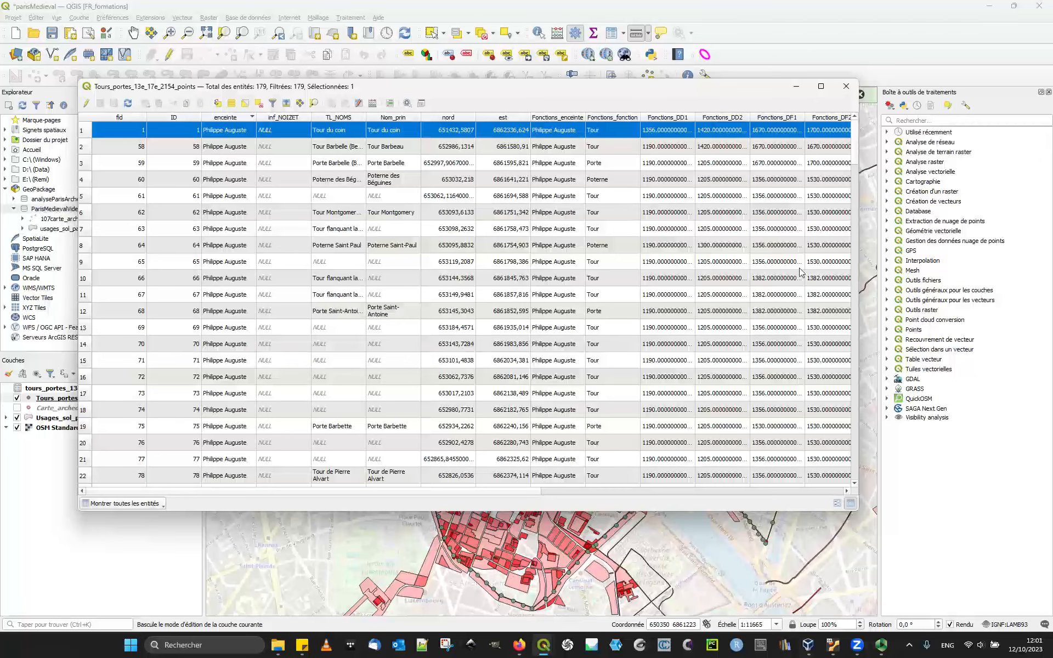
Turn on editing in the points layer's attribute table and try editing cells in the joined Fonctions_ fields.
{"action": "scroll", "coordinate": [799, 275], "scroll_direction": "right", "scroll_amount": 10}
{"action": "left_click", "coordinate": [801, 230]}
{"action": "key", "text": "ctrl+e"}
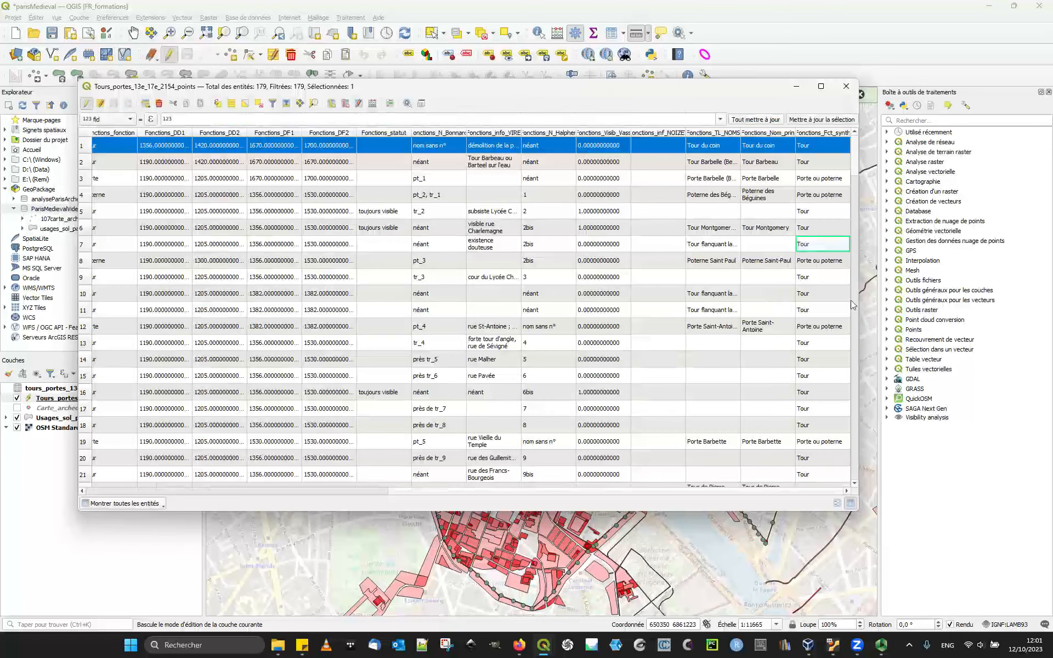
{"action": "left_click", "coordinate": [713, 244]}
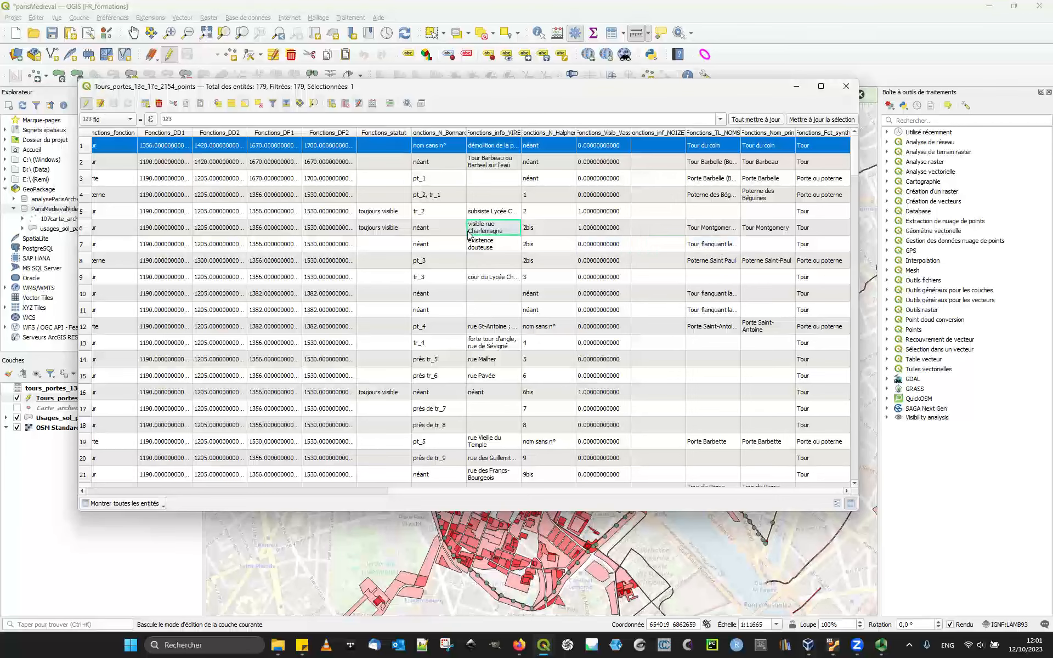
{"action": "left_click", "coordinate": [278, 262]}
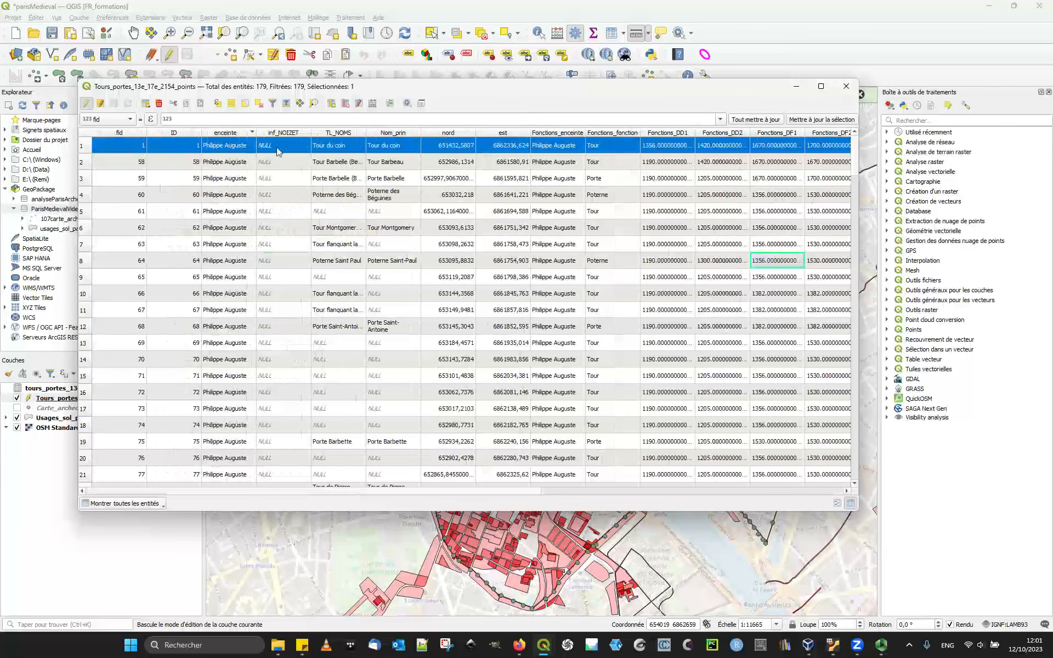
{"action": "scroll", "coordinate": [499, 158], "scroll_direction": "right", "scroll_amount": 5}
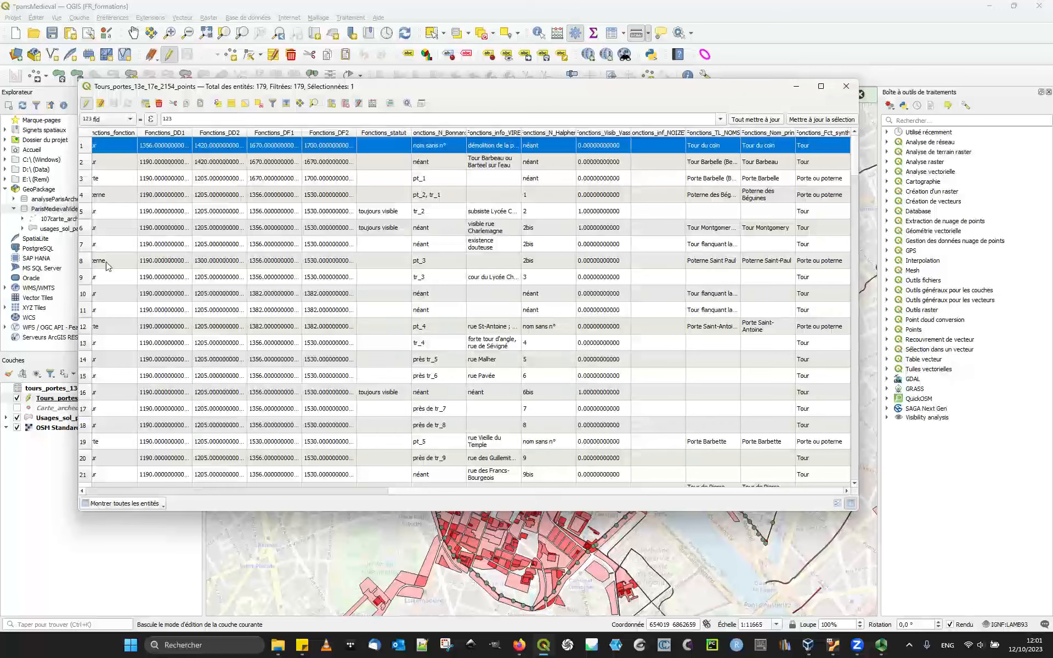
Close the attribute table and turn off editing on the Tours_portes_13e_17e_2154_points layer.
{"action": "left_click", "coordinate": [60, 388]}
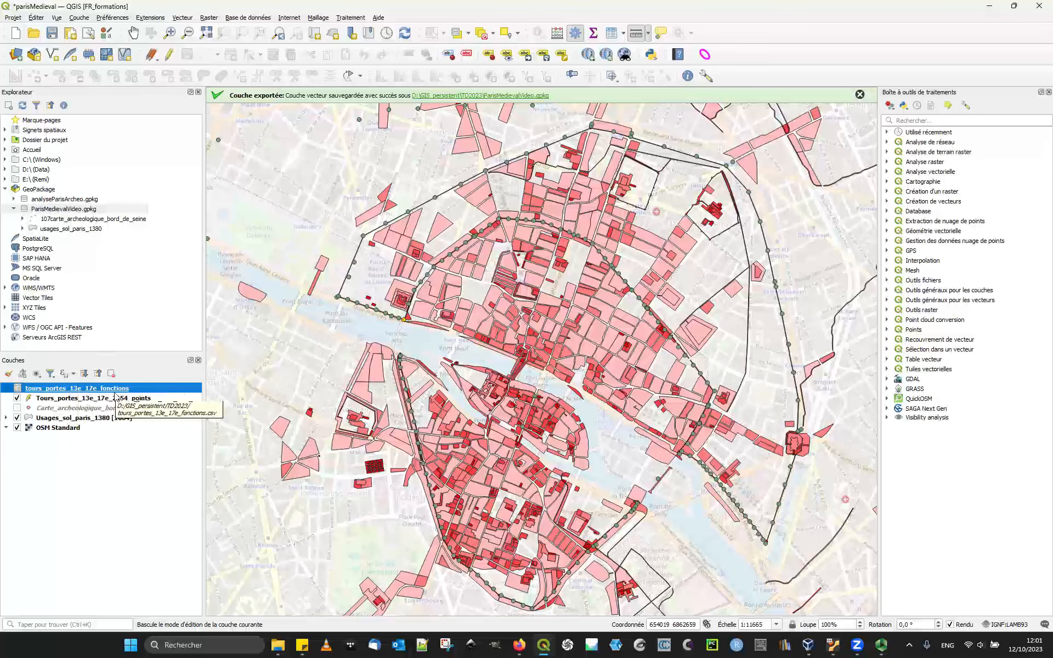
{"action": "left_click", "coordinate": [93, 398]}
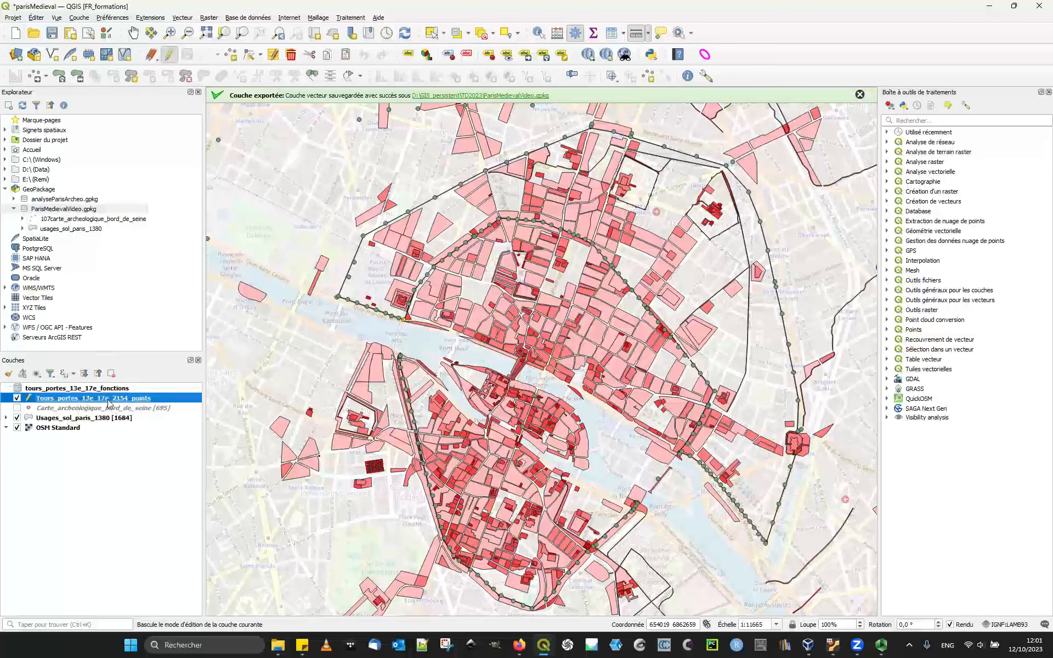
{"action": "left_click", "coordinate": [169, 55]}
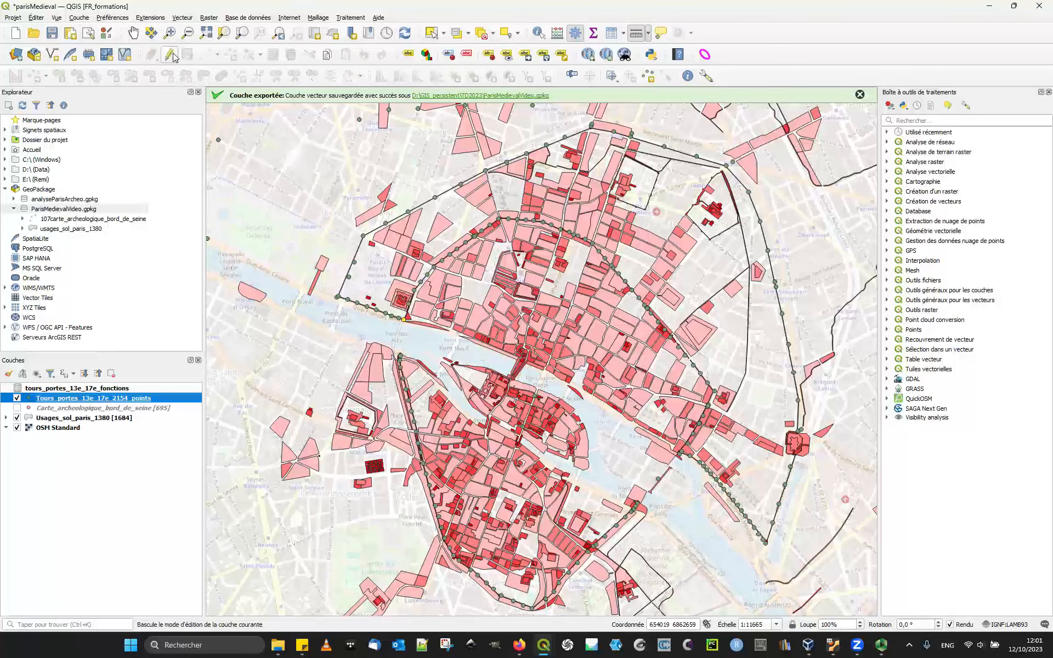
Examine the joined columns in the Tours_portes_13e_17e_2154_points attribute table through to Fonctions_Fct_synth, and close the table.
{"action": "double_click", "coordinate": [110, 401]}
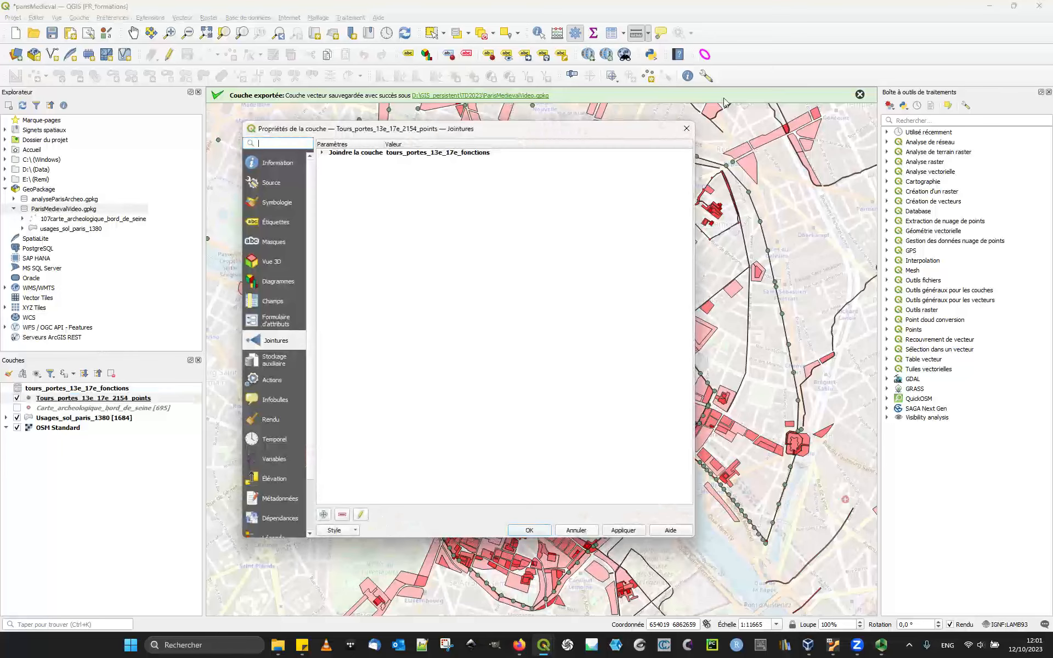
{"action": "left_click", "coordinate": [686, 128]}
{"action": "left_click", "coordinate": [611, 33]}
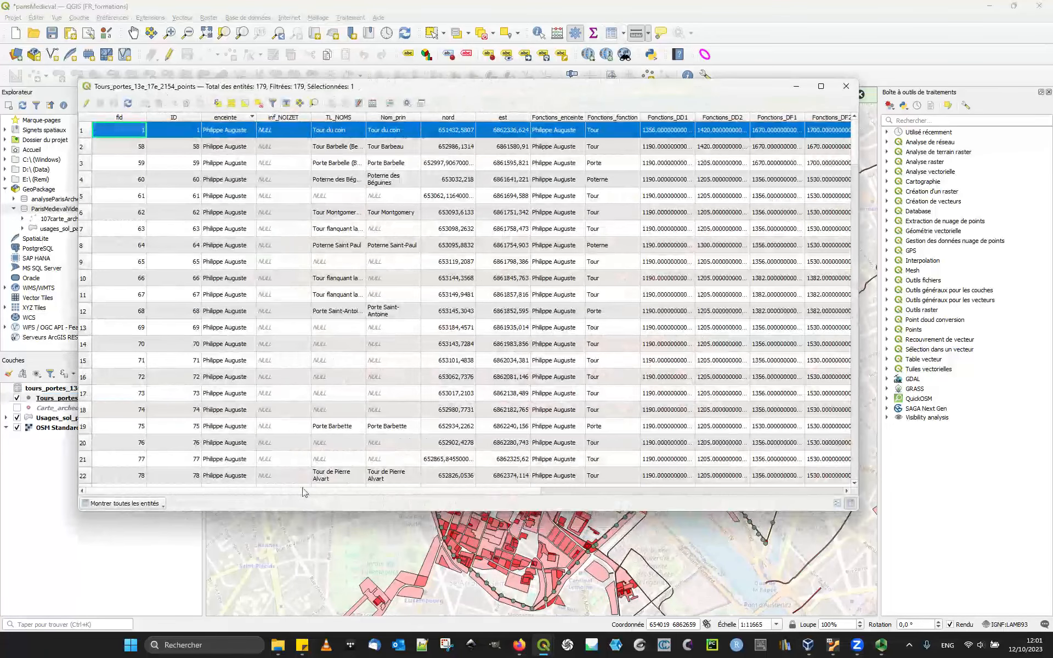
{"action": "left_click_drag", "start_coordinate": [306, 492], "coordinate": [665, 496]}
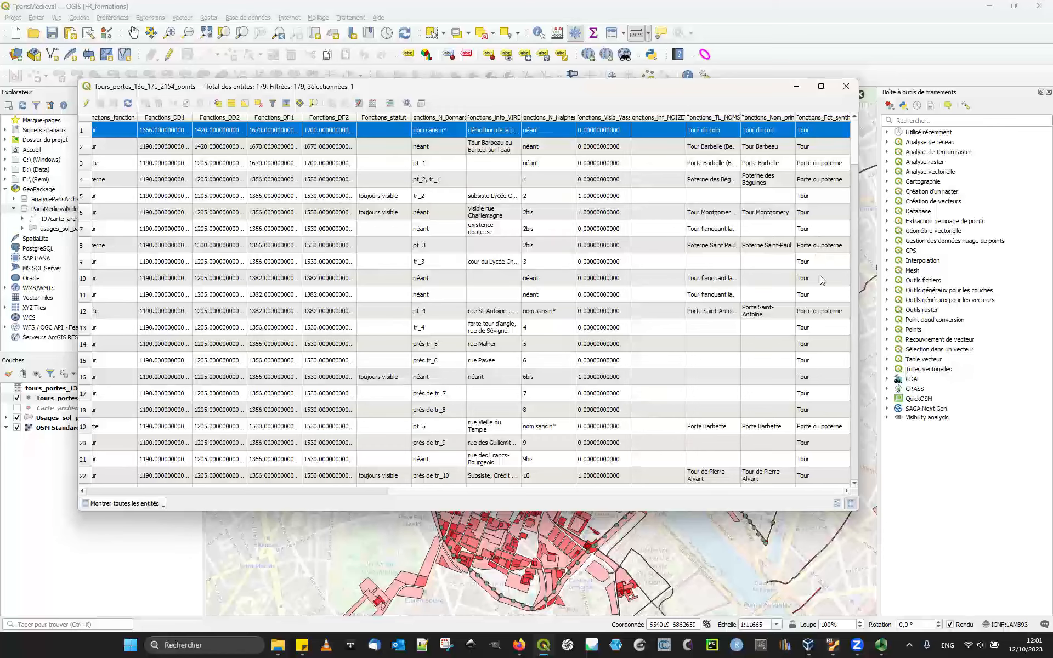
{"action": "left_click", "coordinate": [846, 87]}
Set the points layer's symbology to categorized by Fonctions_fonction with random colors and classify the values.
{"action": "right_click", "coordinate": [64, 399]}
{"action": "left_click", "coordinate": [113, 640]}
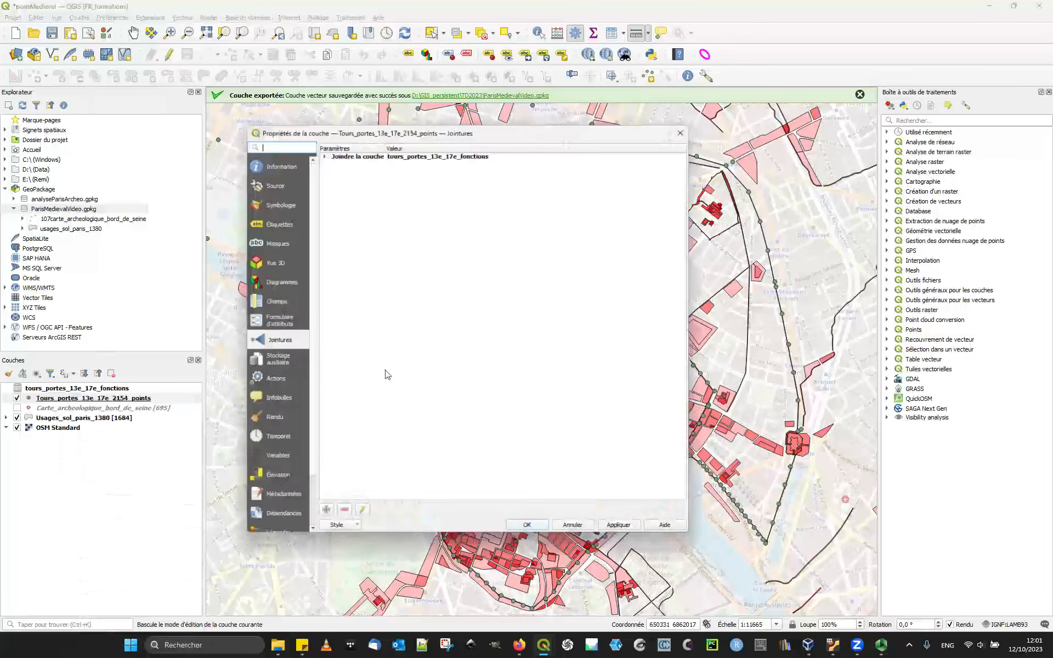
{"action": "left_click", "coordinate": [277, 204]}
{"action": "left_click", "coordinate": [351, 145]}
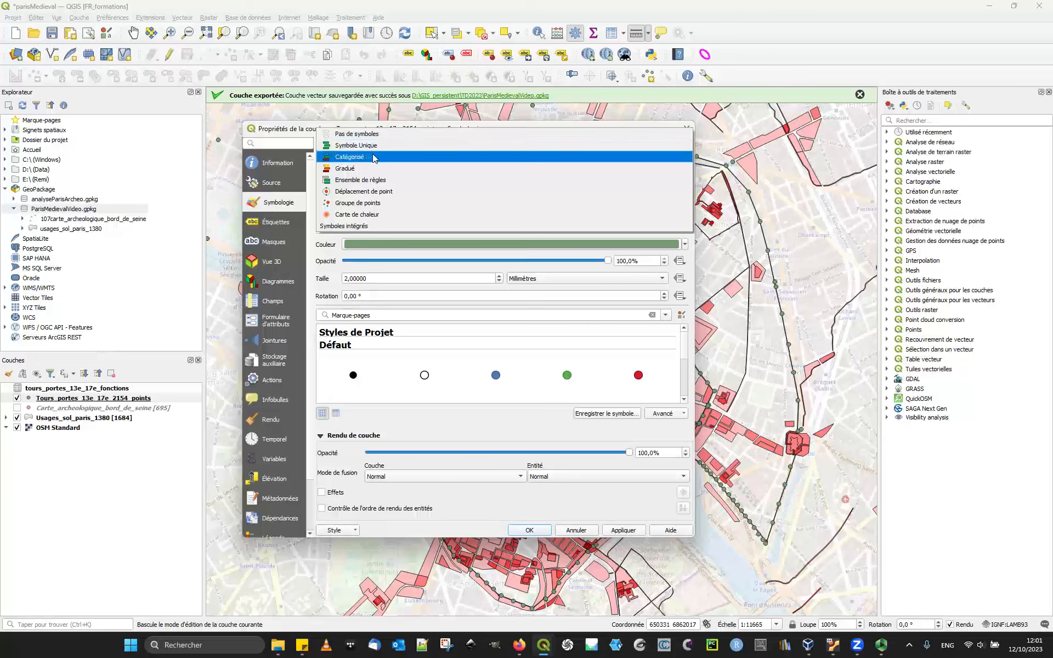
{"action": "left_click", "coordinate": [356, 155]}
{"action": "left_click", "coordinate": [672, 162]}
{"action": "scroll", "coordinate": [477, 258], "scroll_direction": "down", "scroll_amount": 3}
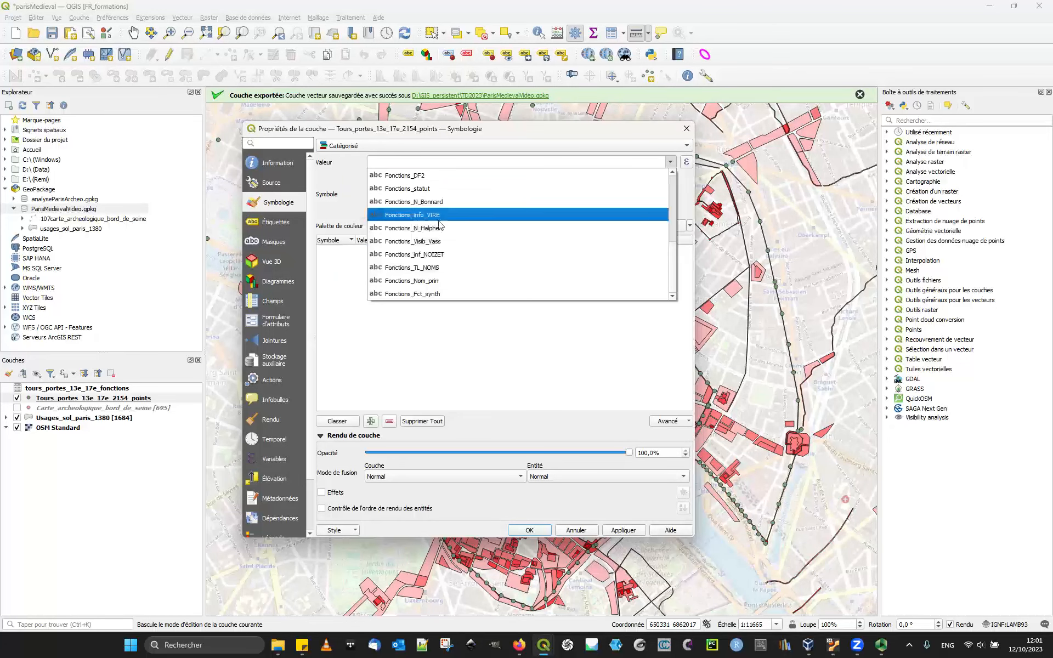
{"action": "scroll", "coordinate": [458, 244], "scroll_direction": "up", "scroll_amount": 3}
{"action": "left_click", "coordinate": [477, 241]}
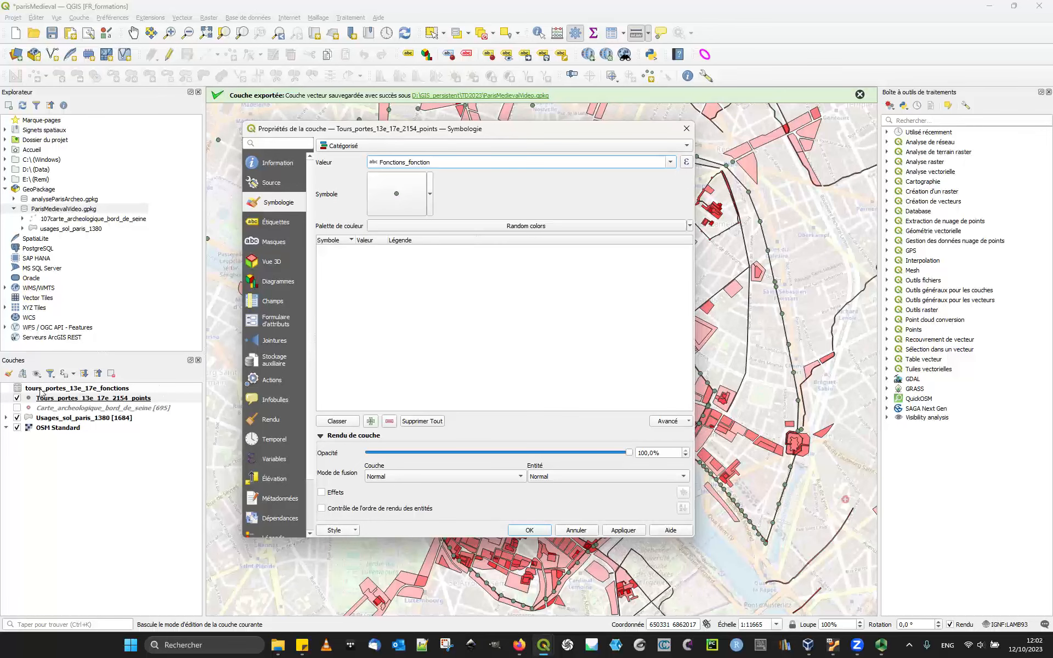
{"action": "left_click", "coordinate": [338, 421]}
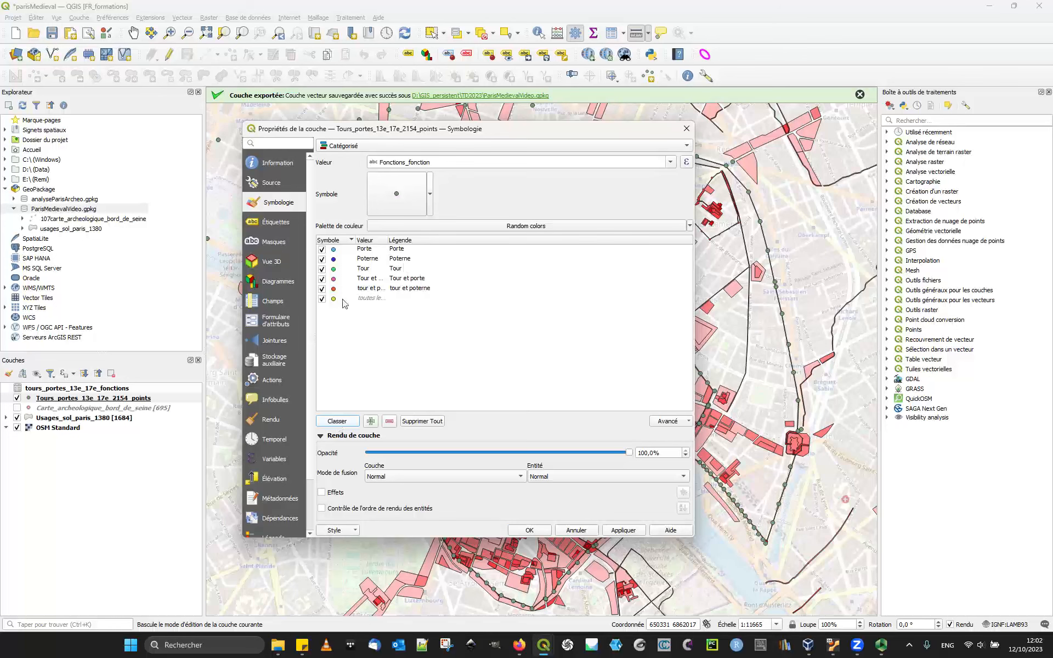
Switch off the category for all other values, widen the value column to read the class names, and accept the symbology.
{"action": "left_click", "coordinate": [322, 299]}
{"action": "left_click_drag", "start_coordinate": [355, 240], "coordinate": [365, 240]}
{"action": "left_click", "coordinate": [388, 250]}
{"action": "left_click", "coordinate": [386, 259]}
{"action": "left_click", "coordinate": [387, 270]}
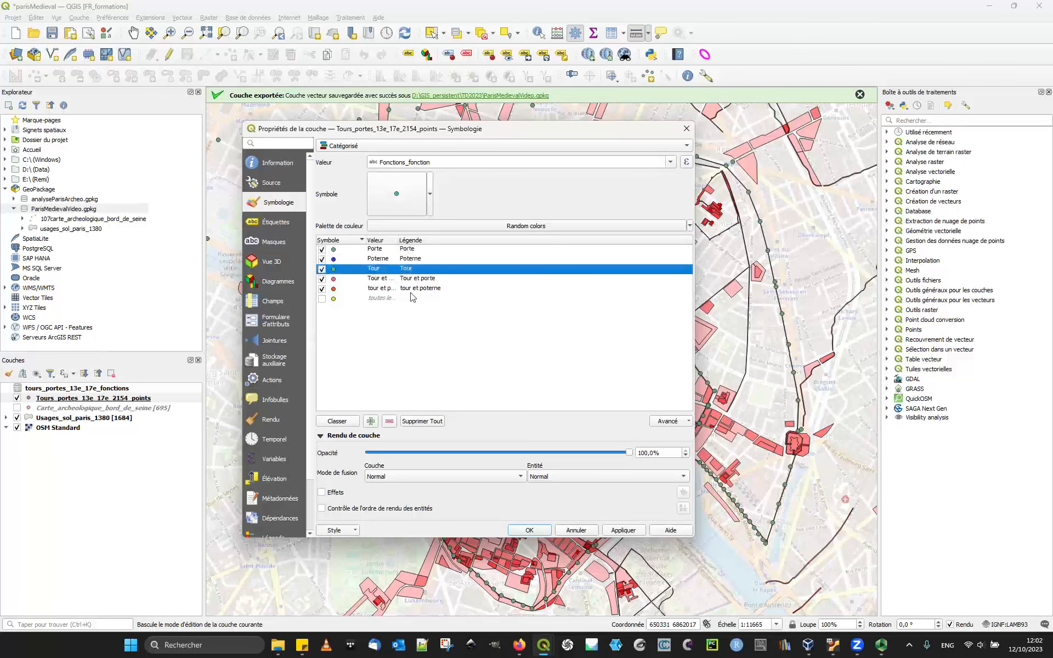
{"action": "left_click", "coordinate": [424, 278]}
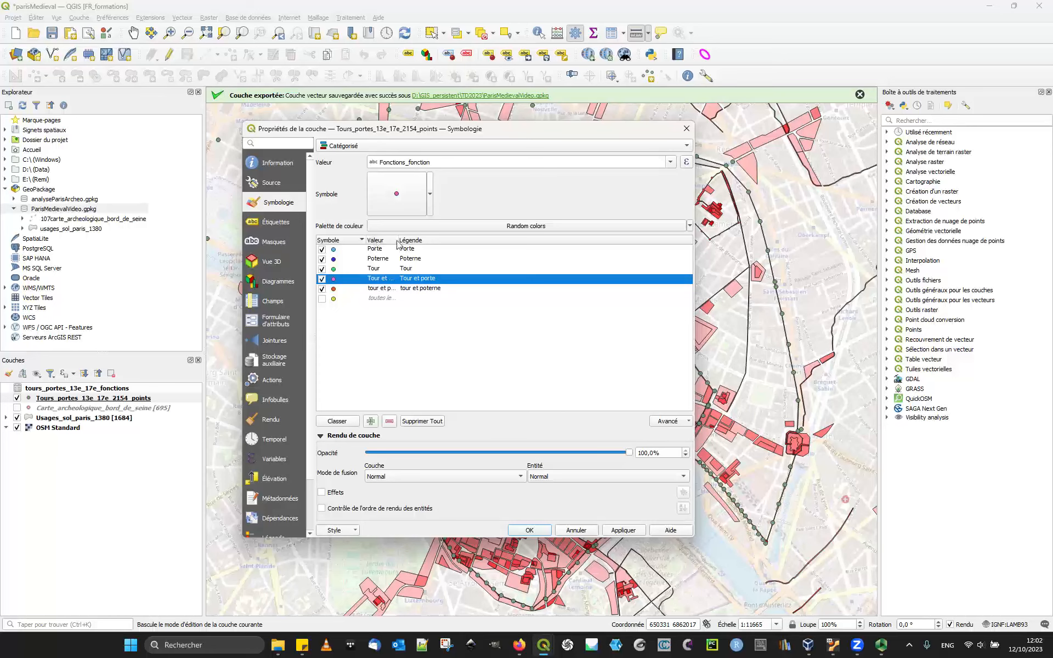
{"action": "left_click_drag", "start_coordinate": [399, 240], "coordinate": [443, 240]}
{"action": "left_click", "coordinate": [626, 532]}
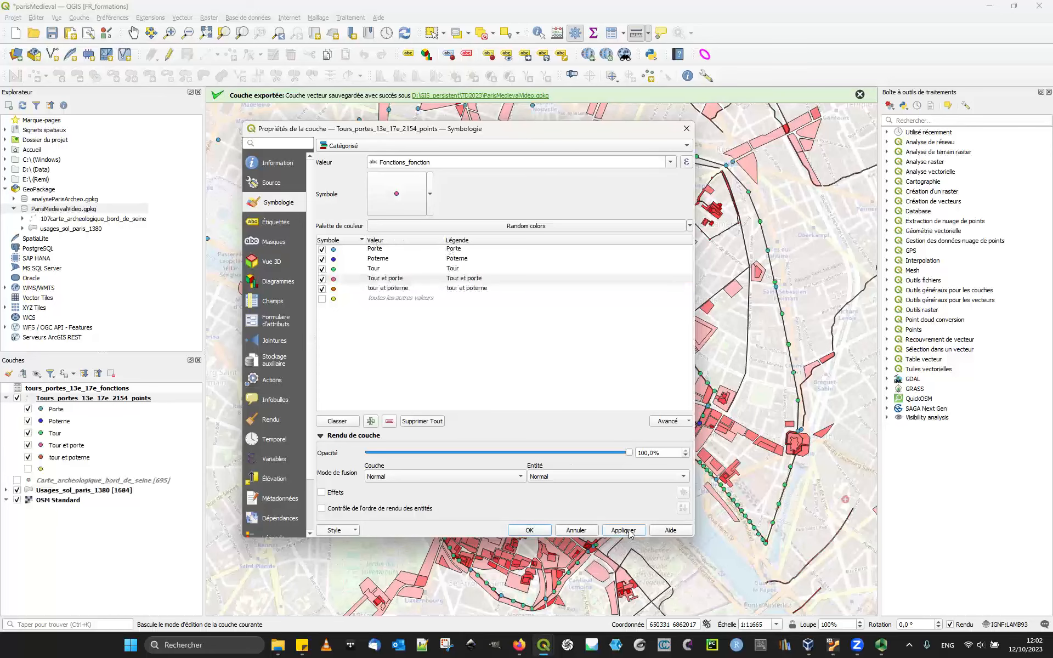
{"action": "left_click", "coordinate": [529, 530]}
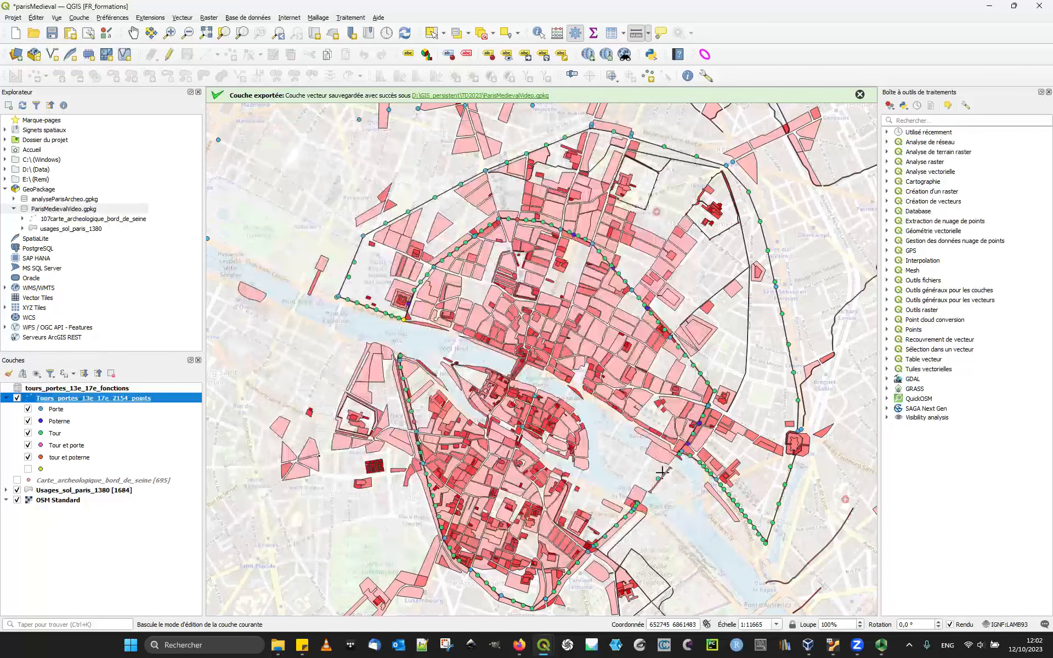
Leave only the Porte category of the points layer displayed on the map and hide the Usages_sol_paris_1380 layer.
{"action": "left_click_drag", "start_coordinate": [628, 477], "coordinate": [591, 316]}
{"action": "scroll", "coordinate": [690, 294], "scroll_direction": "up", "scroll_amount": 1}
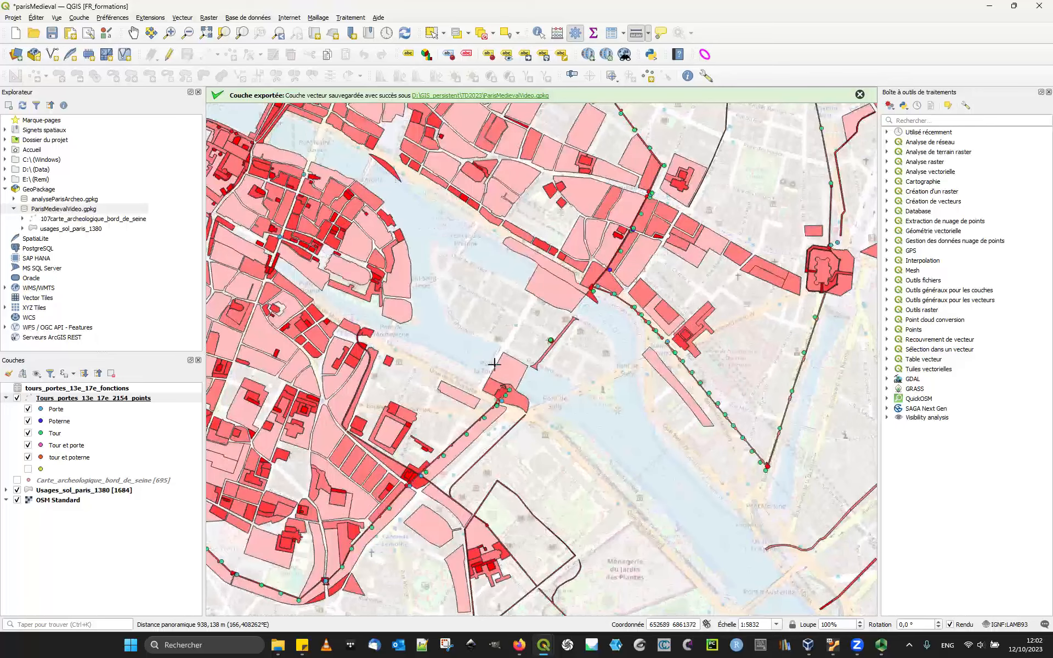
{"action": "left_click_drag", "start_coordinate": [494, 365], "coordinate": [555, 339]}
{"action": "left_click", "coordinate": [28, 457]}
{"action": "left_click", "coordinate": [28, 444]}
{"action": "left_click", "coordinate": [28, 433]}
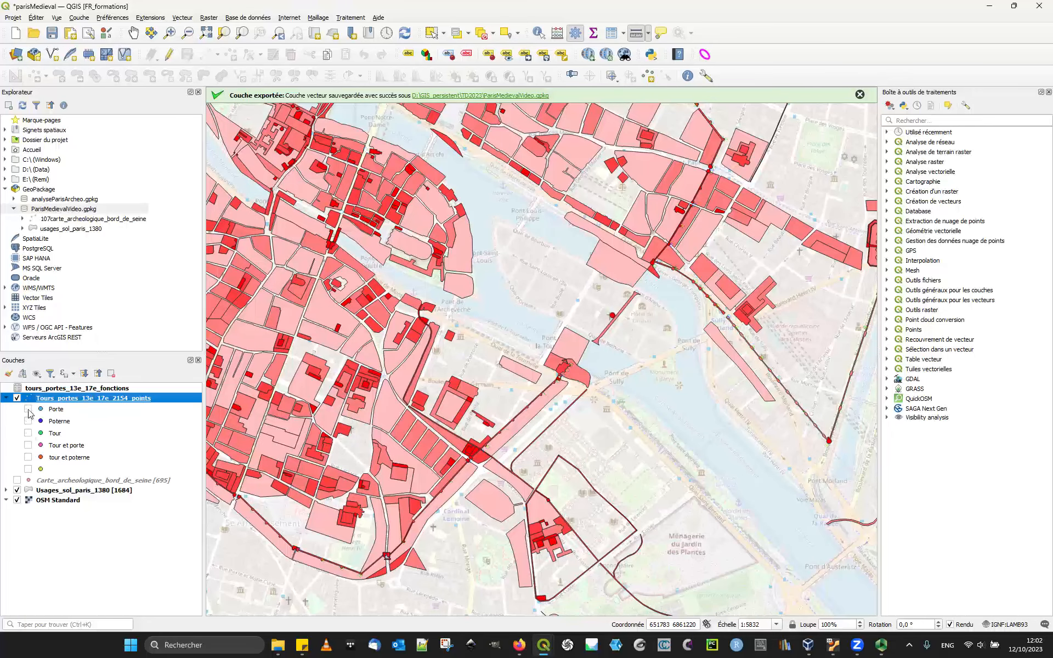
{"action": "scroll", "coordinate": [517, 364], "scroll_direction": "down", "scroll_amount": 2}
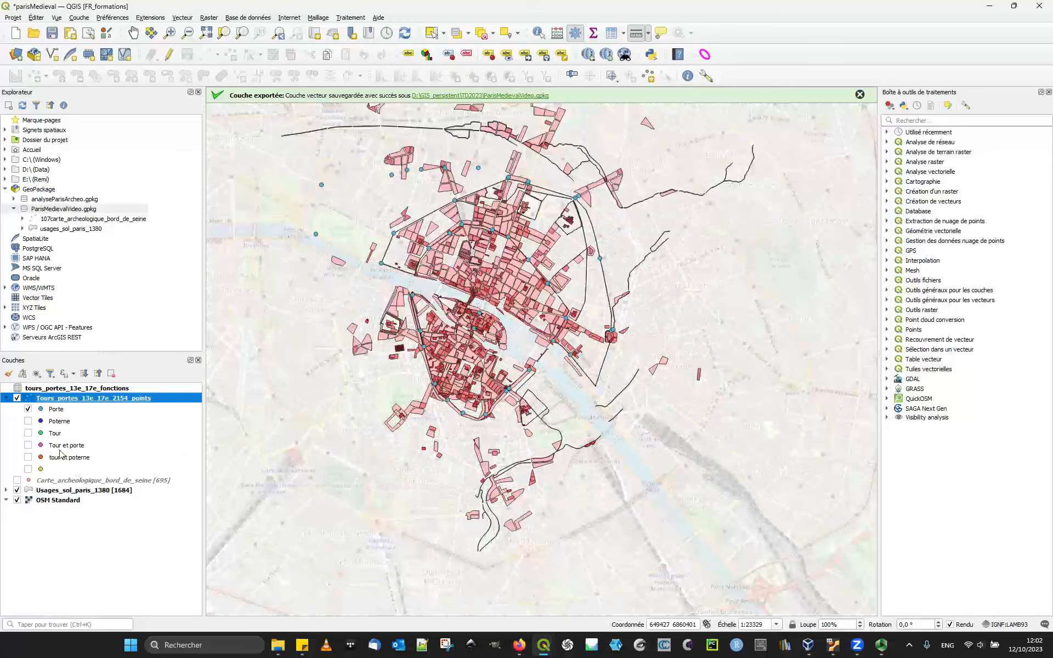
{"action": "left_click", "coordinate": [17, 489]}
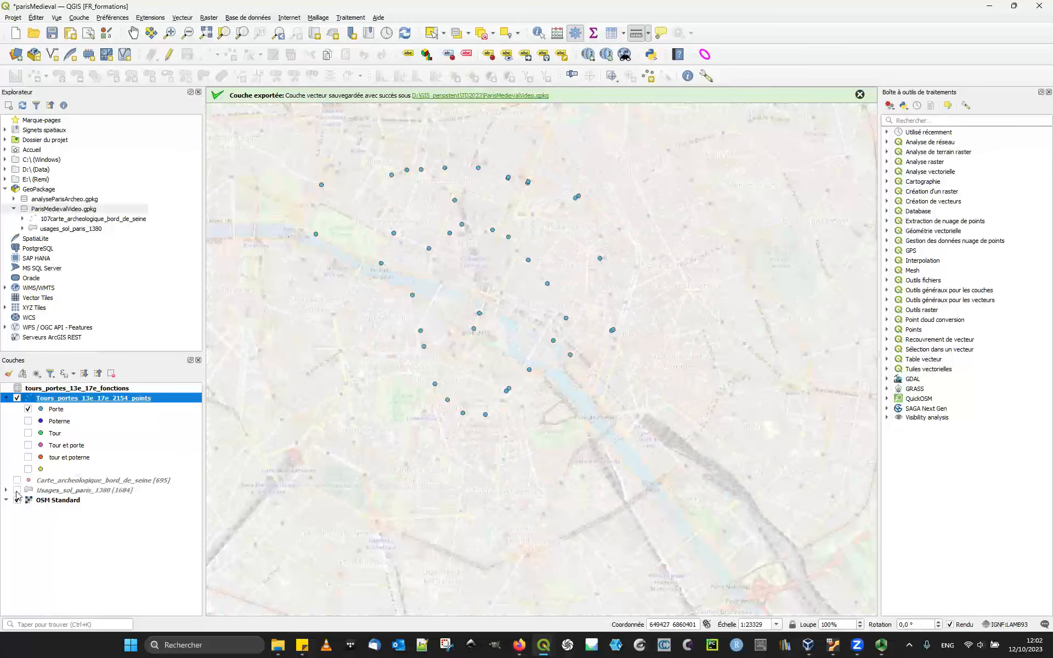
Display Poterne alongside Porte, briefly show and hide the Tour and Tour et porte categories, and save the project.
{"action": "left_click", "coordinate": [28, 421]}
{"action": "left_click", "coordinate": [28, 433]}
{"action": "left_click", "coordinate": [32, 448]}
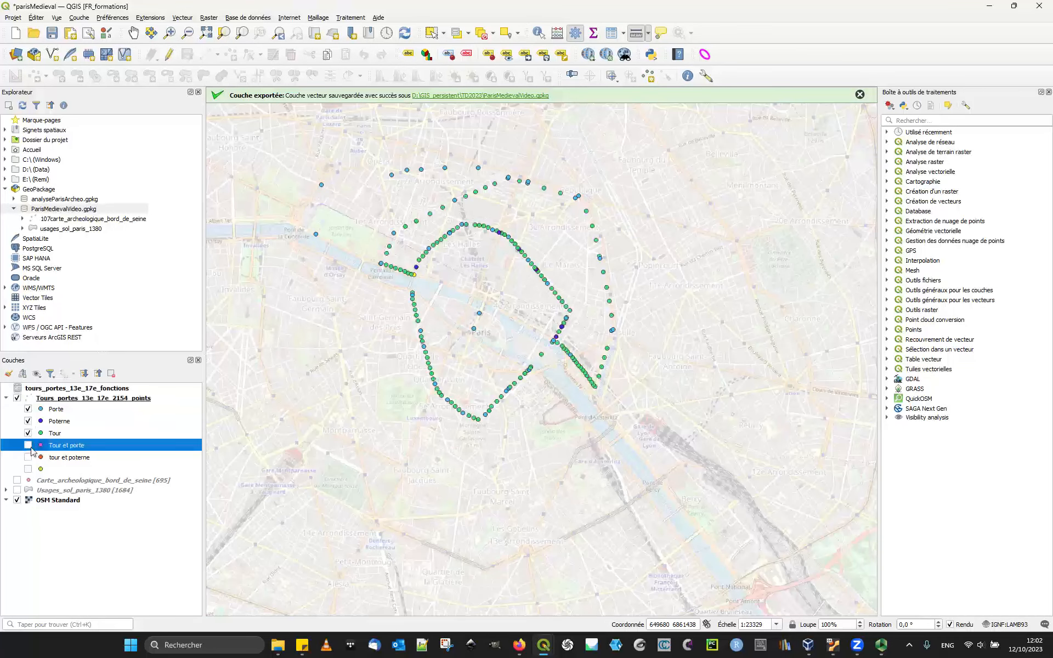
{"action": "left_click", "coordinate": [28, 445]}
{"action": "left_click", "coordinate": [28, 433]}
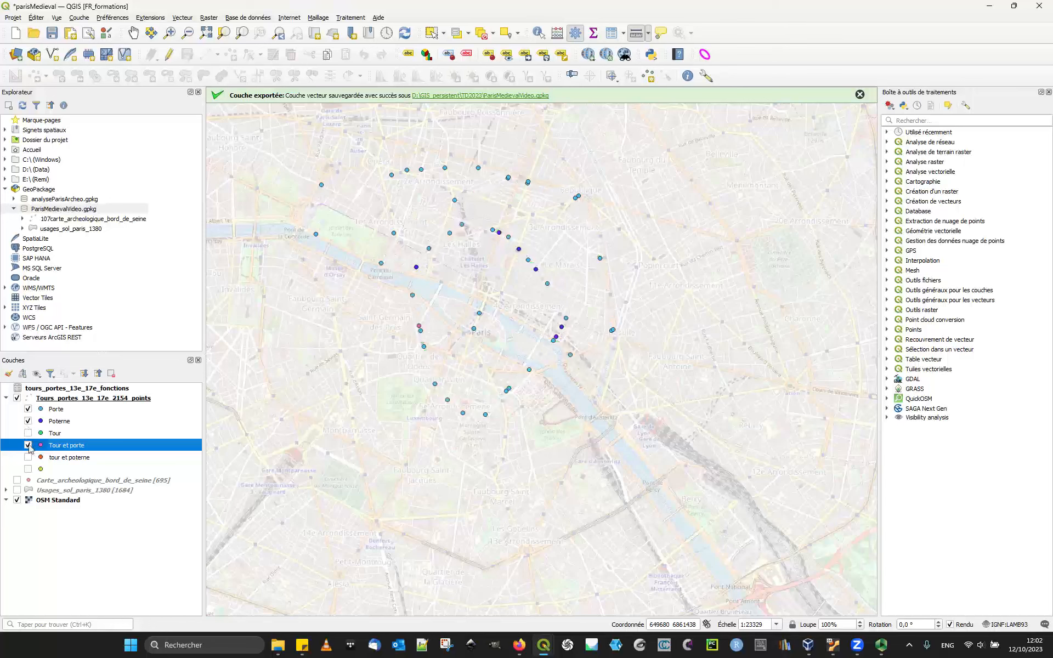
{"action": "left_click", "coordinate": [28, 446]}
{"action": "left_click", "coordinate": [52, 33]}
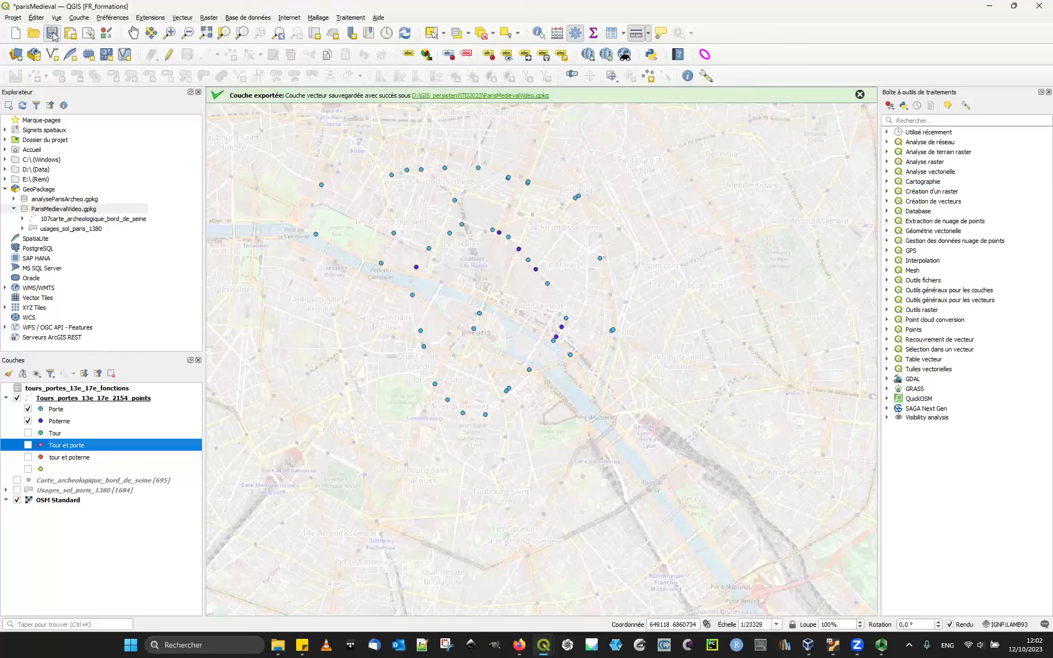